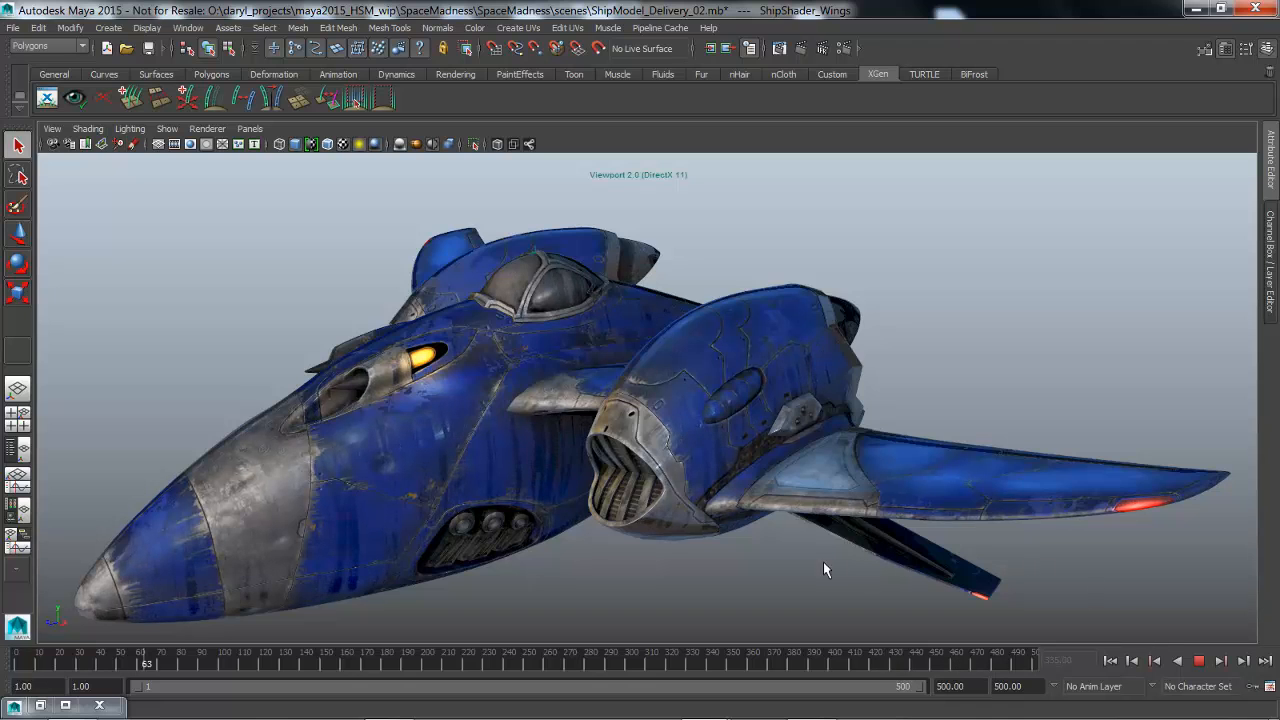
# Inspect the textured spaceship model from several angles while the animation plays, and stop the playback
pyautogui.keyDown('alt'); pyautogui.moveTo(823, 562); pyautogui.dragTo(932, 559); pyautogui.keyUp('alt')
pyautogui.keyDown('alt'); pyautogui.moveTo(932, 559); pyautogui.dragTo(877, 560, button='right'); pyautogui.keyUp('alt')
pyautogui.keyDown('alt'); pyautogui.moveTo(855, 561); pyautogui.dragTo(878, 556); pyautogui.keyUp('alt')
pyautogui.keyDown('alt'); pyautogui.moveTo(864, 555); pyautogui.dragTo(819, 537, button='middle'); pyautogui.keyUp('alt')
pyautogui.keyDown('alt'); pyautogui.moveTo(820, 547); pyautogui.dragTo(823, 554, button='right'); pyautogui.keyUp('alt')
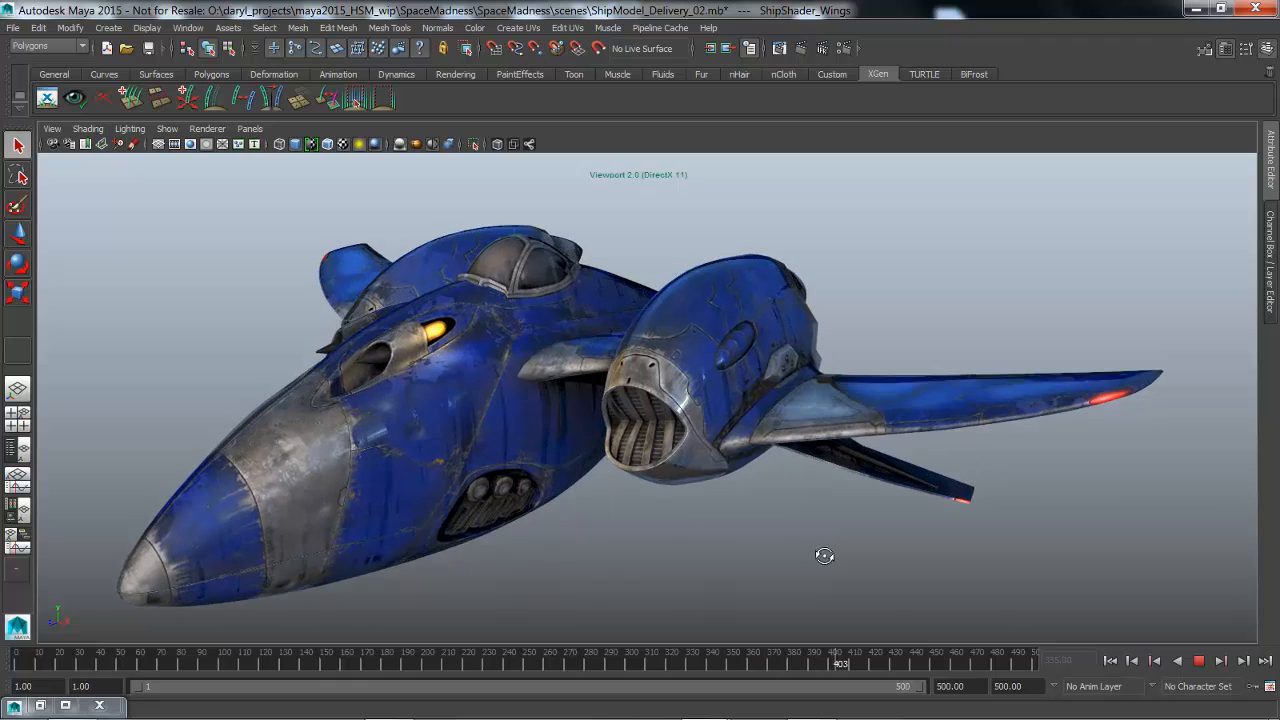
pyautogui.keyDown('alt'); pyautogui.moveTo(823, 554); pyautogui.dragTo(817, 555); pyautogui.keyUp('alt')
pyautogui.keyDown('alt'); pyautogui.moveTo(734, 554); pyautogui.dragTo(763, 543); pyautogui.keyUp('alt')
pyautogui.keyDown('alt'); pyautogui.moveTo(763, 543); pyautogui.dragTo(774, 556, button='right'); pyautogui.keyUp('alt')
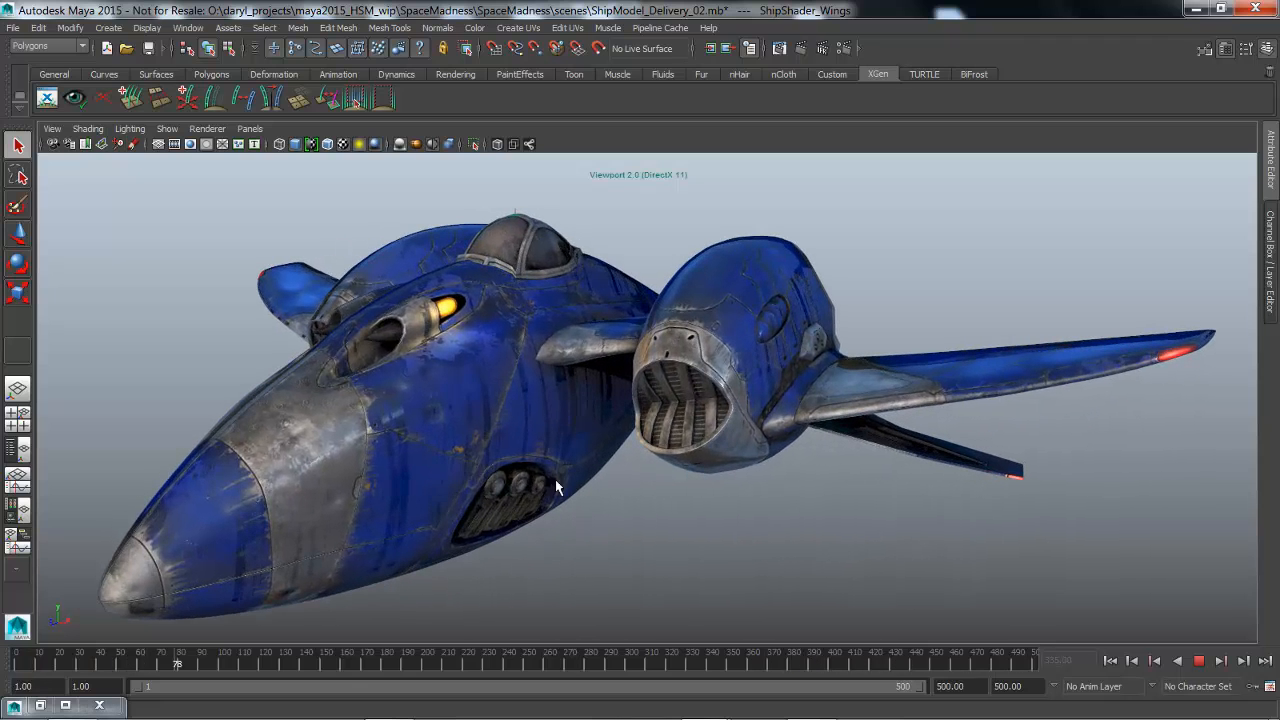
pyautogui.keyDown('alt'); pyautogui.moveTo(599, 523); pyautogui.dragTo(659, 504, button='middle'); pyautogui.keyUp('alt')
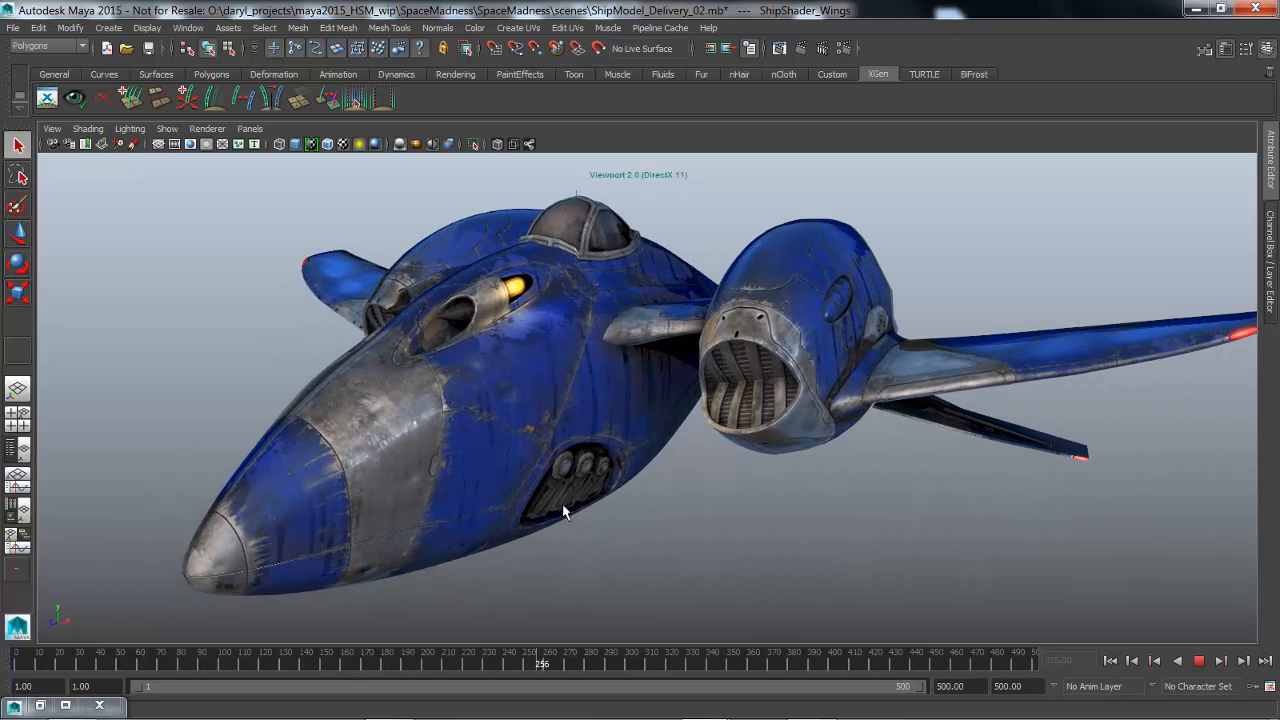
pyautogui.keyDown('alt'); pyautogui.moveTo(821, 462); pyautogui.dragTo(811, 466, button='right'); pyautogui.keyUp('alt')
pyautogui.keyDown('alt'); pyautogui.moveTo(802, 465); pyautogui.dragTo(758, 473); pyautogui.keyUp('alt')
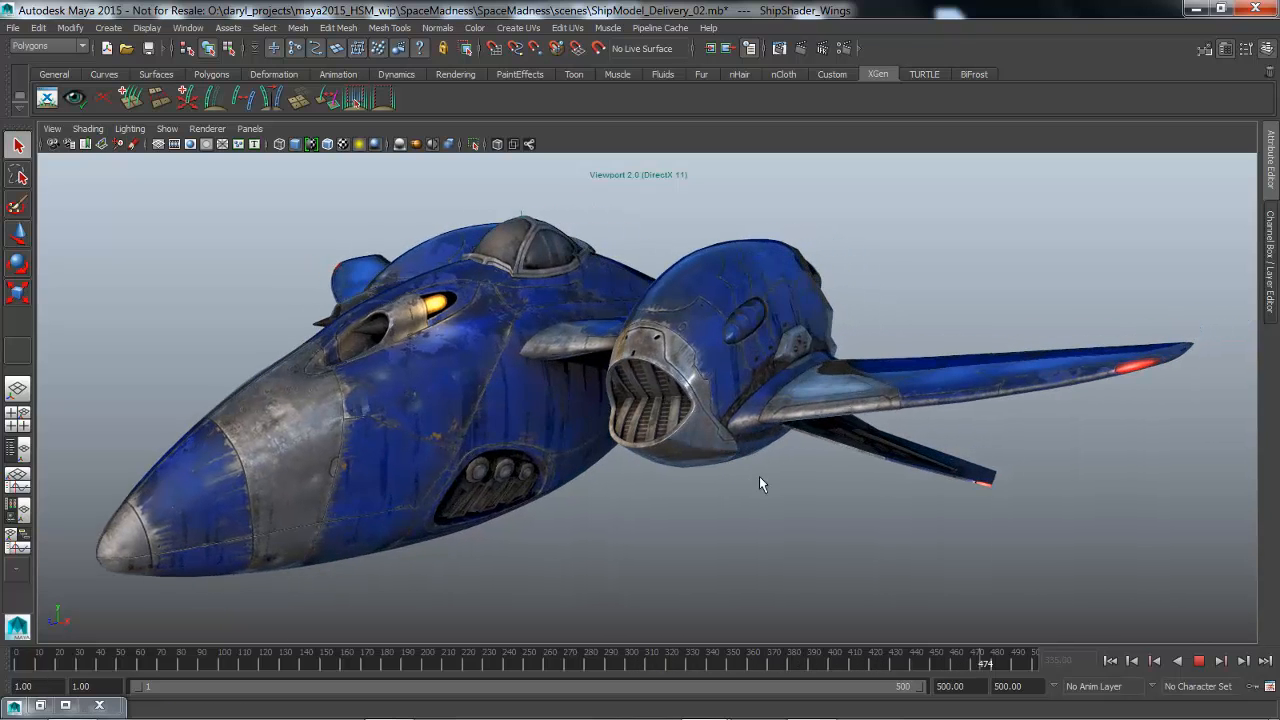
pyautogui.click(1199, 660)
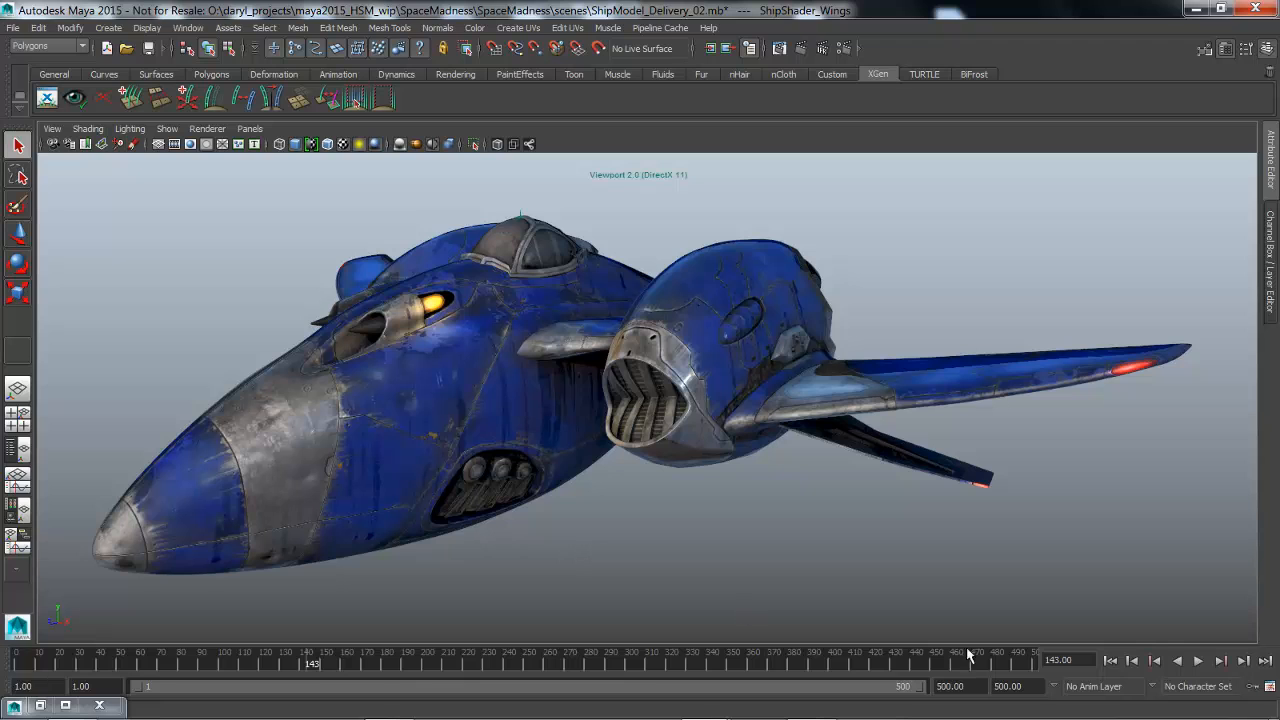
# Restore the ShaderFX window and examine the TraditionalGameSurfaceShader node's inputs and its connection to the Material node
pyautogui.click(40, 705)
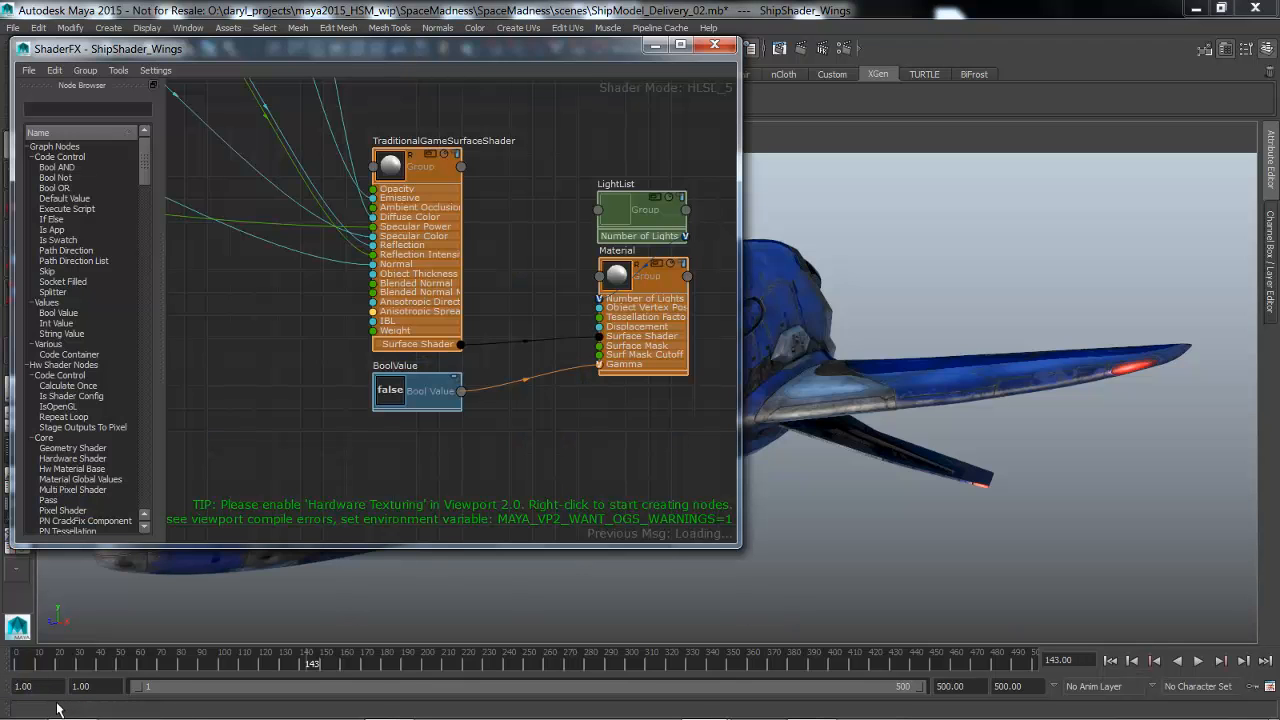
pyautogui.keyDown('alt'); pyautogui.moveTo(469, 344); pyautogui.dragTo(451, 358, button='middle'); pyautogui.keyUp('alt')
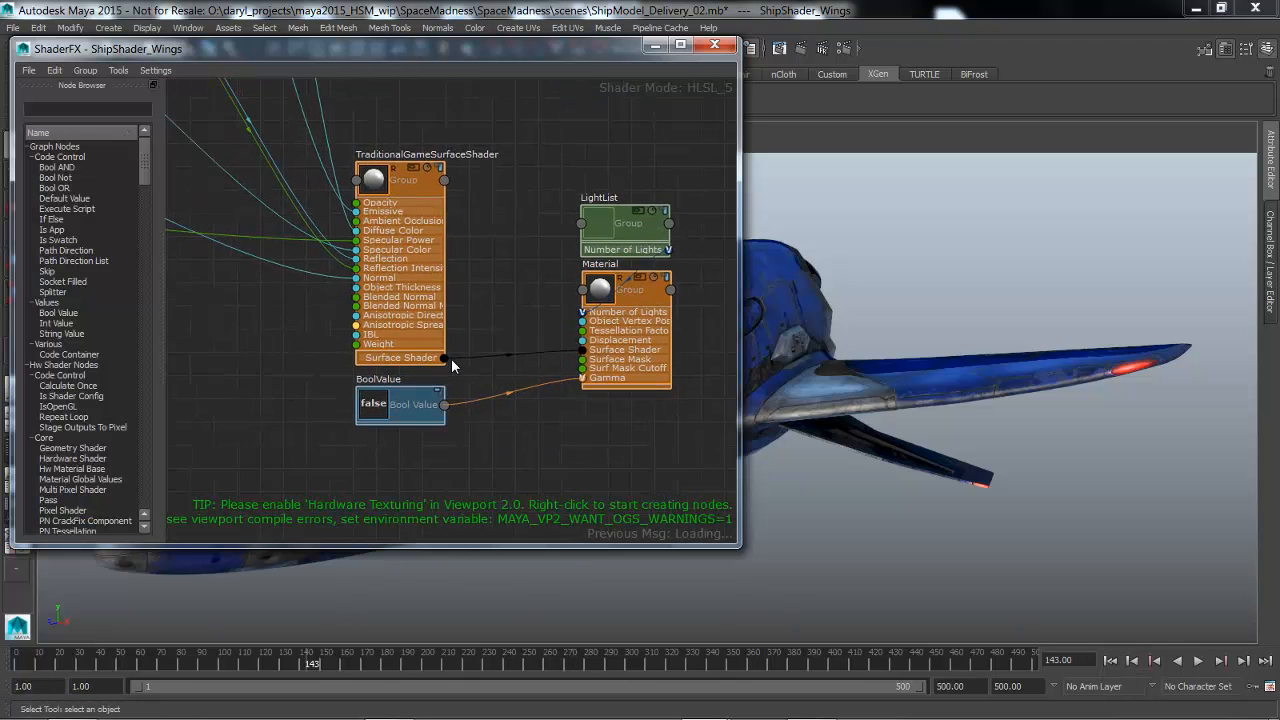
pyautogui.keyDown('alt'); pyautogui.moveTo(443, 384); pyautogui.dragTo(478, 384, button='right'); pyautogui.keyUp('alt')
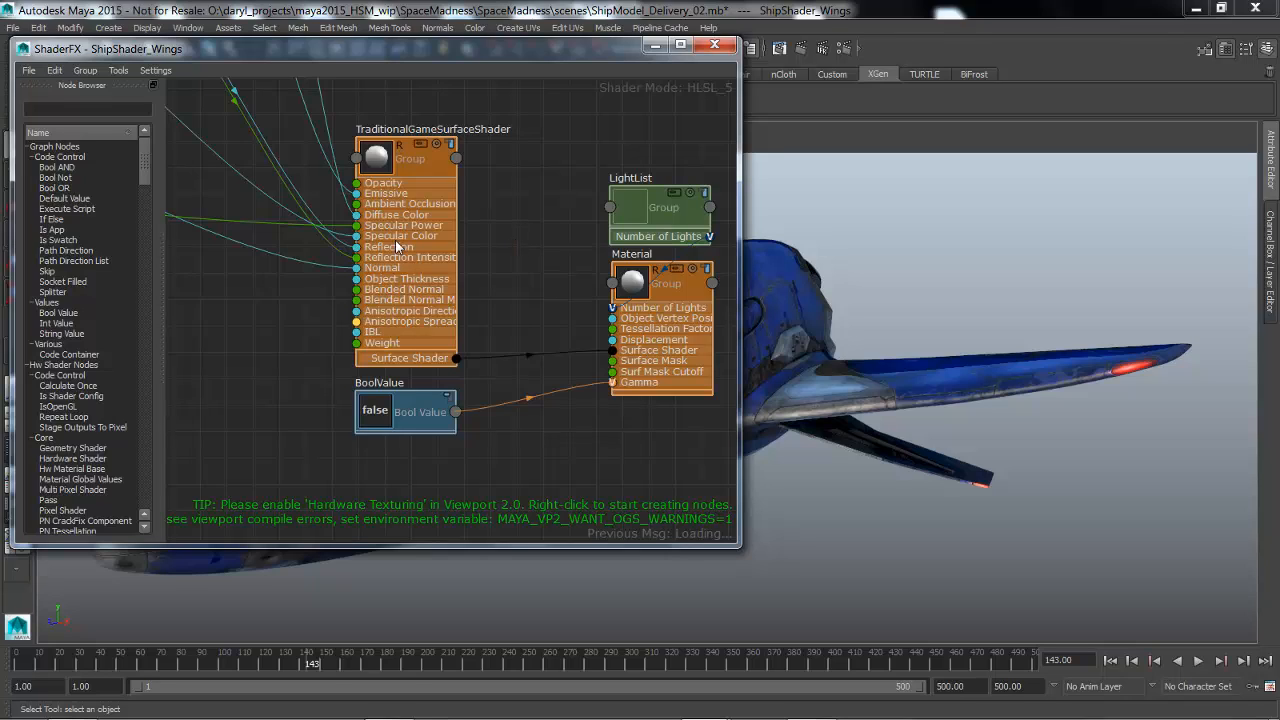
pyautogui.scroll(-5, 512, 308)
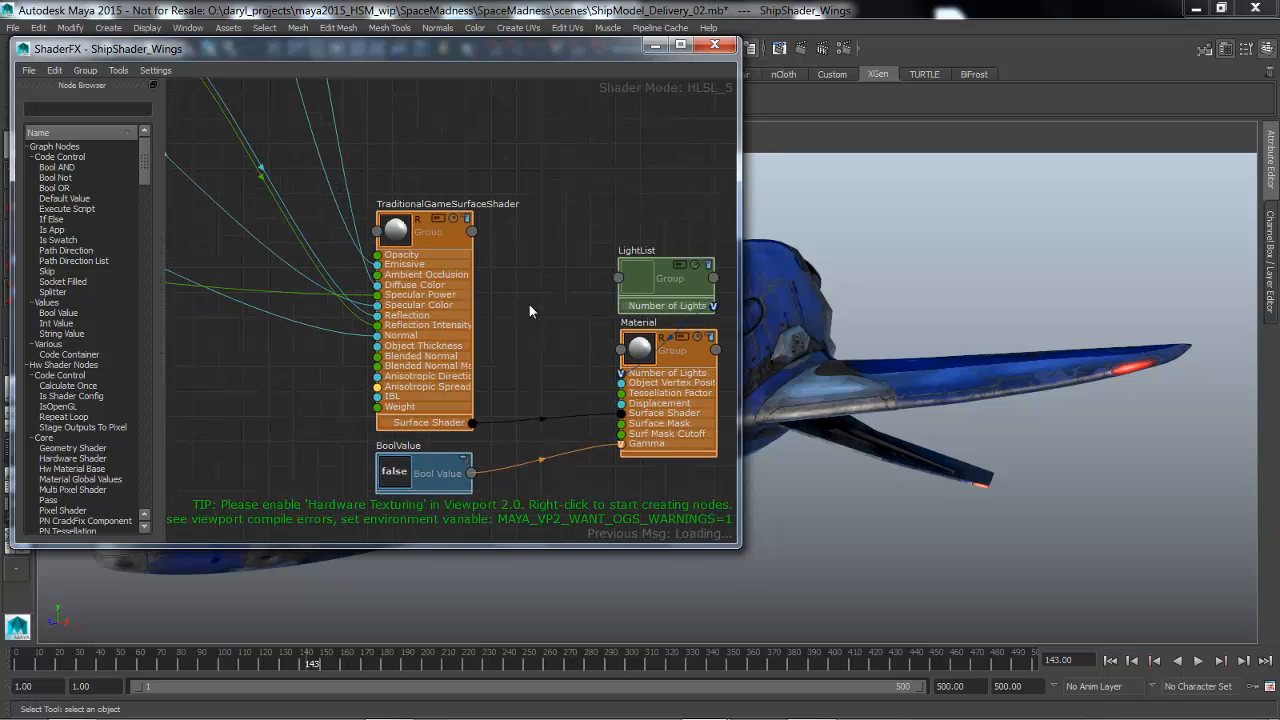
pyautogui.keyDown('alt'); pyautogui.moveTo(366, 298); pyautogui.dragTo(333, 252, button='middle'); pyautogui.keyUp('alt')
pyautogui.scroll(-1, 452, 322)
pyautogui.keyDown('alt'); pyautogui.moveTo(294, 271); pyautogui.dragTo(385, 268, button='right'); pyautogui.keyUp('alt')
pyautogui.keyDown('alt'); pyautogui.moveTo(385, 268); pyautogui.dragTo(280, 290, button='middle'); pyautogui.keyUp('alt')
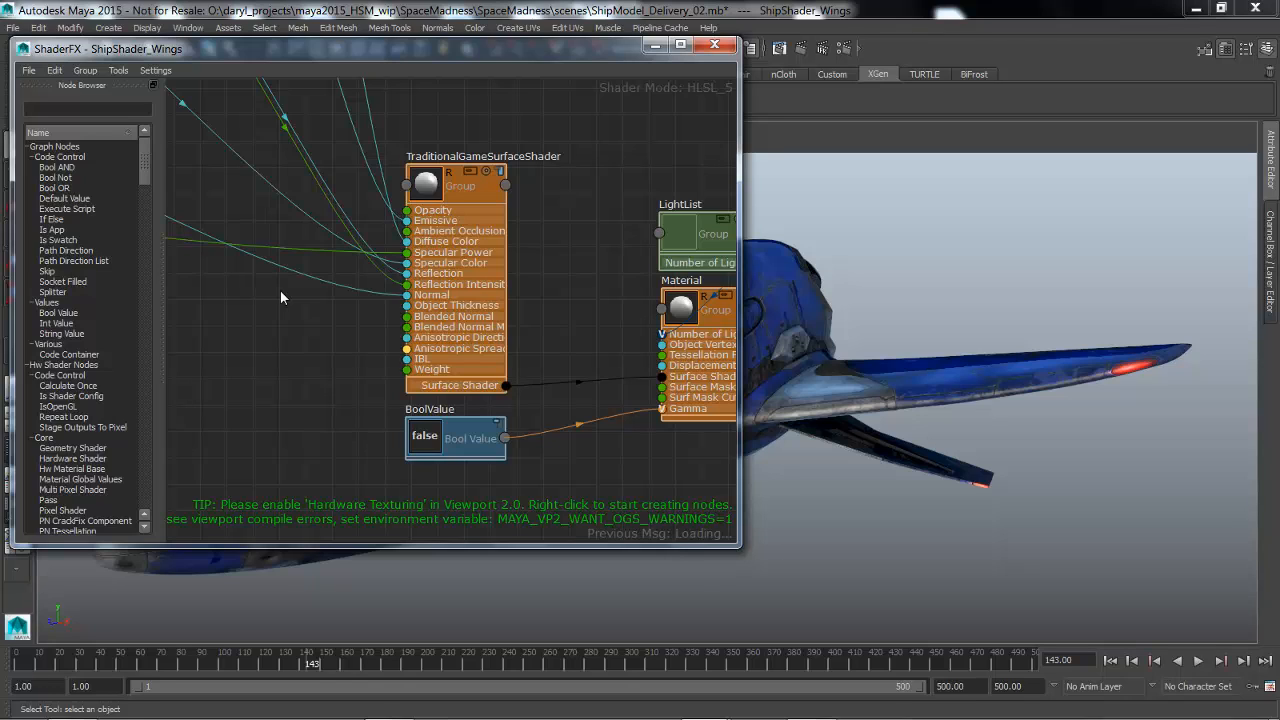
# Look inside the TraditionalGameSurfaceShader group and return to the main graph around the Reflection node
pyautogui.click(469, 170)
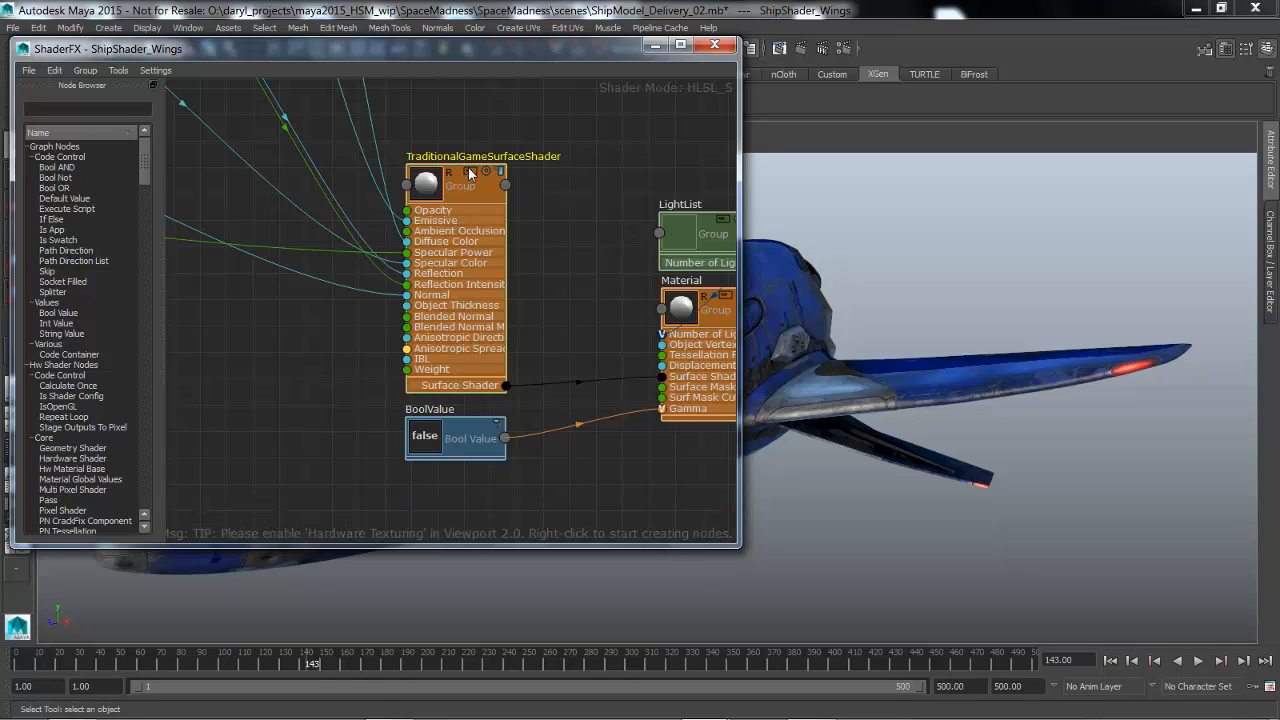
pyautogui.doubleClick(470, 173)
pyautogui.keyDown('alt'); pyautogui.moveTo(532, 267); pyautogui.dragTo(456, 264, button='right'); pyautogui.keyUp('alt')
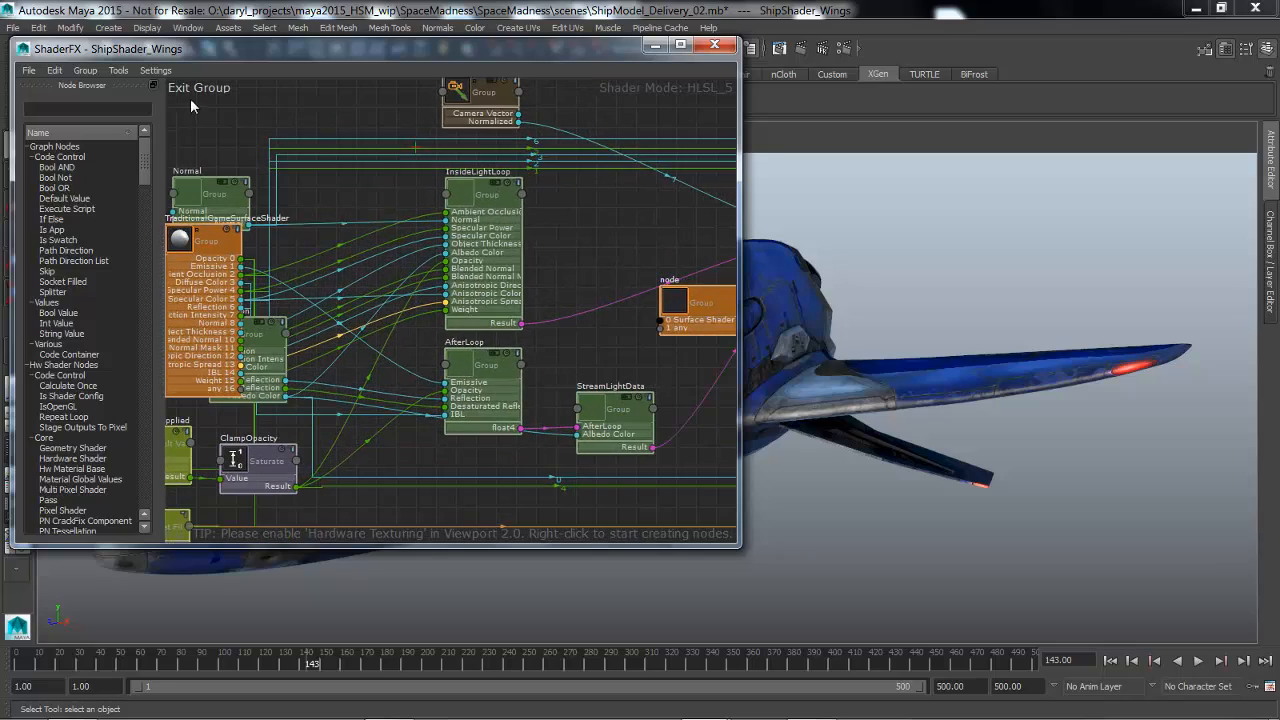
pyautogui.click(206, 88)
pyautogui.keyDown('alt'); pyautogui.moveTo(466, 281); pyautogui.dragTo(532, 209, button='middle'); pyautogui.keyUp('alt')
pyautogui.keyDown('alt'); pyautogui.moveTo(532, 246); pyautogui.dragTo(426, 262, button='right'); pyautogui.keyUp('alt')
pyautogui.keyDown('alt'); pyautogui.moveTo(362, 263); pyautogui.dragTo(511, 312, button='middle'); pyautogui.keyUp('alt')
pyautogui.keyDown('alt'); pyautogui.moveTo(331, 315); pyautogui.dragTo(412, 314, button='right'); pyautogui.keyUp('alt')
pyautogui.keyDown('alt'); pyautogui.moveTo(433, 355); pyautogui.dragTo(286, 357, button='middle'); pyautogui.keyUp('alt')
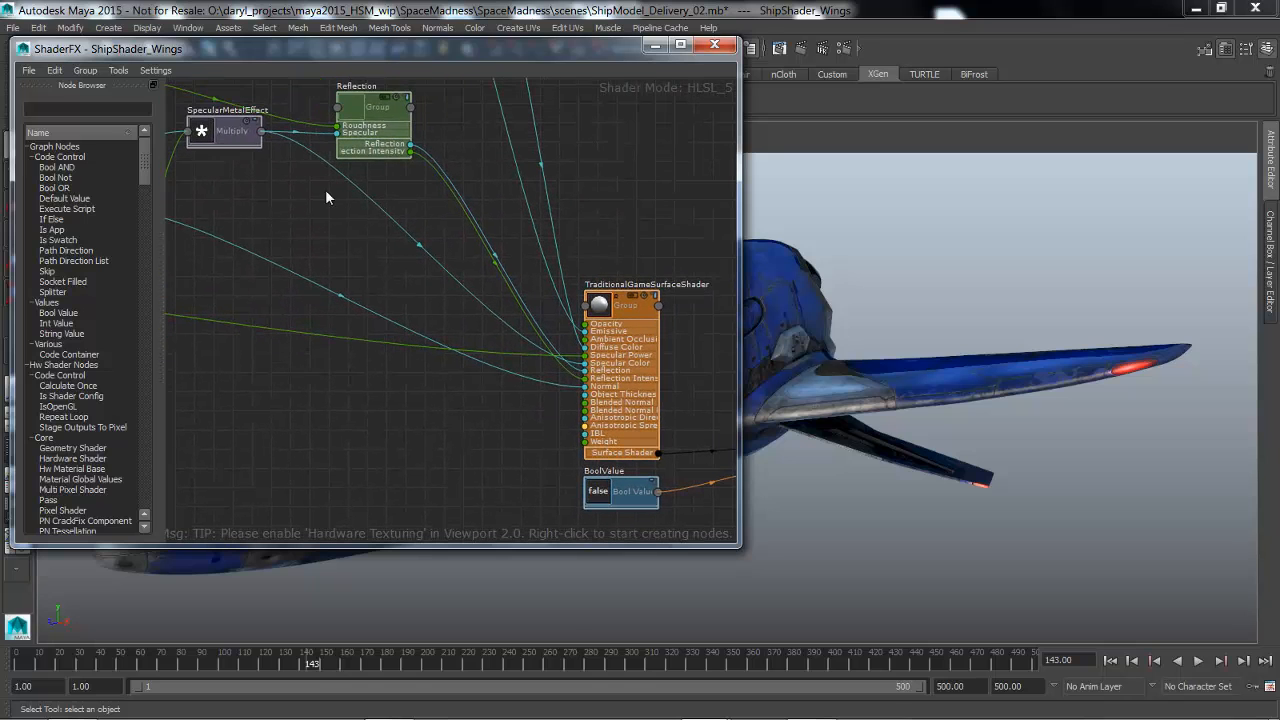
pyautogui.keyDown('alt'); pyautogui.moveTo(378, 352); pyautogui.dragTo(370, 316, button='middle'); pyautogui.keyUp('alt')
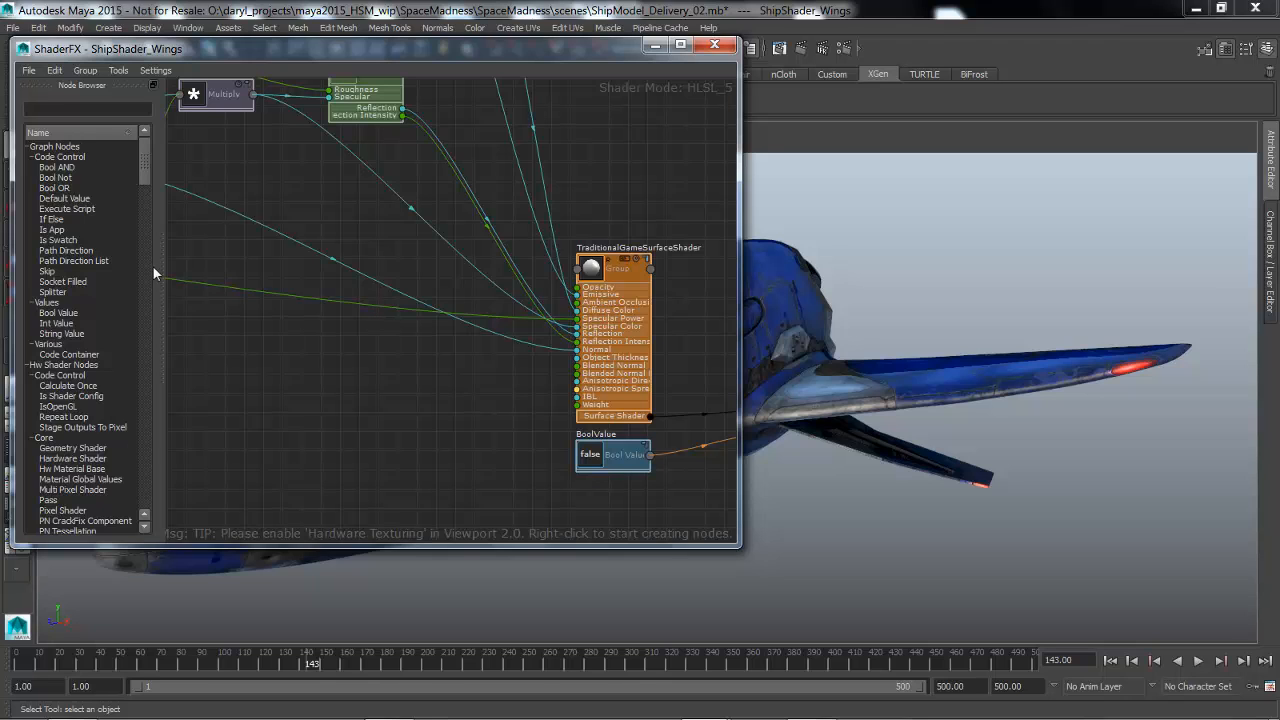
pyautogui.moveTo(146, 180); pyautogui.dragTo(135, 148)
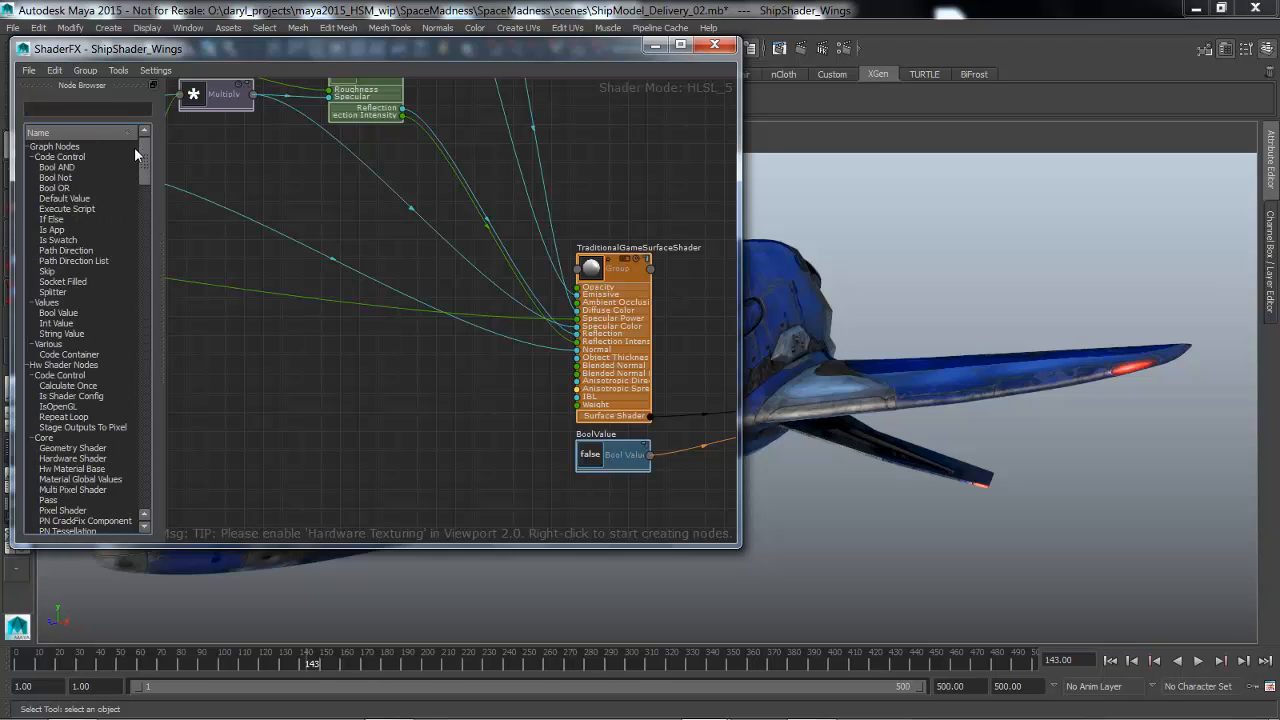
pyautogui.rightClick(267, 316)
pyautogui.moveTo(272, 320)
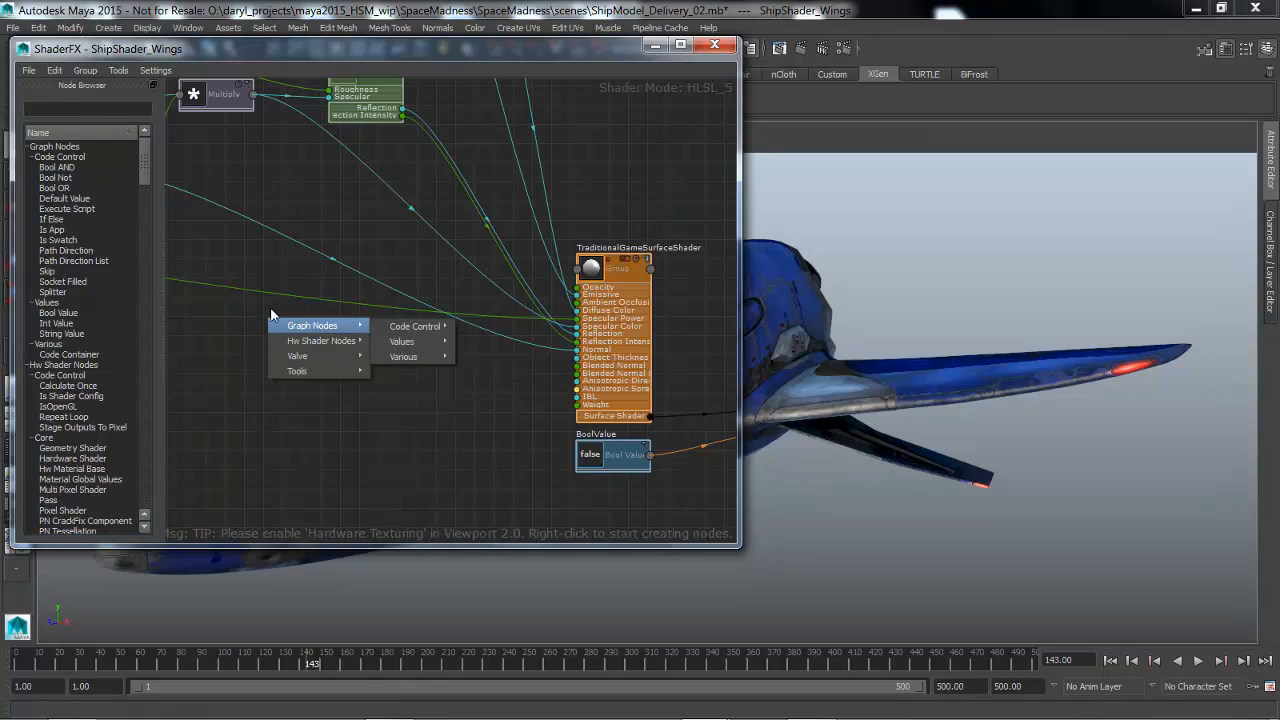
pyautogui.click(230, 308)
# Add a Multiply node and a Checker 2D pattern node in the empty area beside the TraditionalGameSurfaceShader node
pyautogui.moveTo(145, 180); pyautogui.dragTo(124, 362)
pyautogui.moveTo(54, 302); pyautogui.dragTo(418, 400)
pyautogui.rightClick(222, 311)
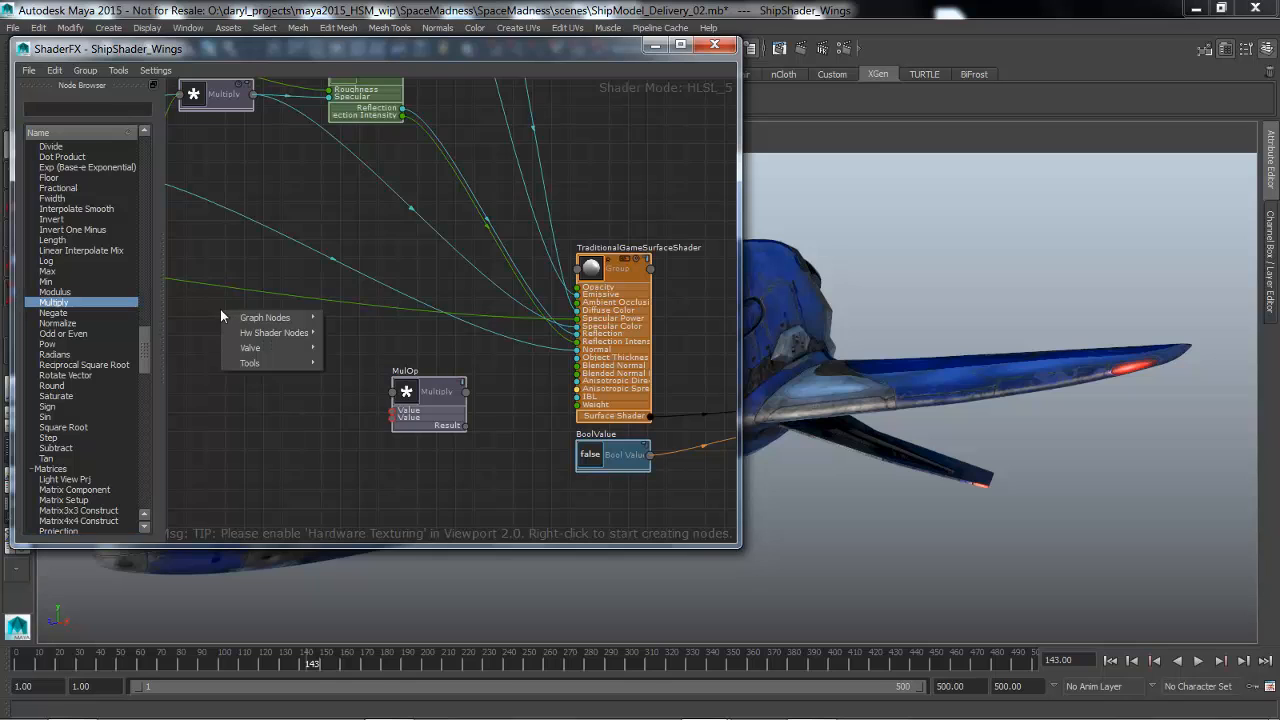
pyautogui.moveTo(275, 332)
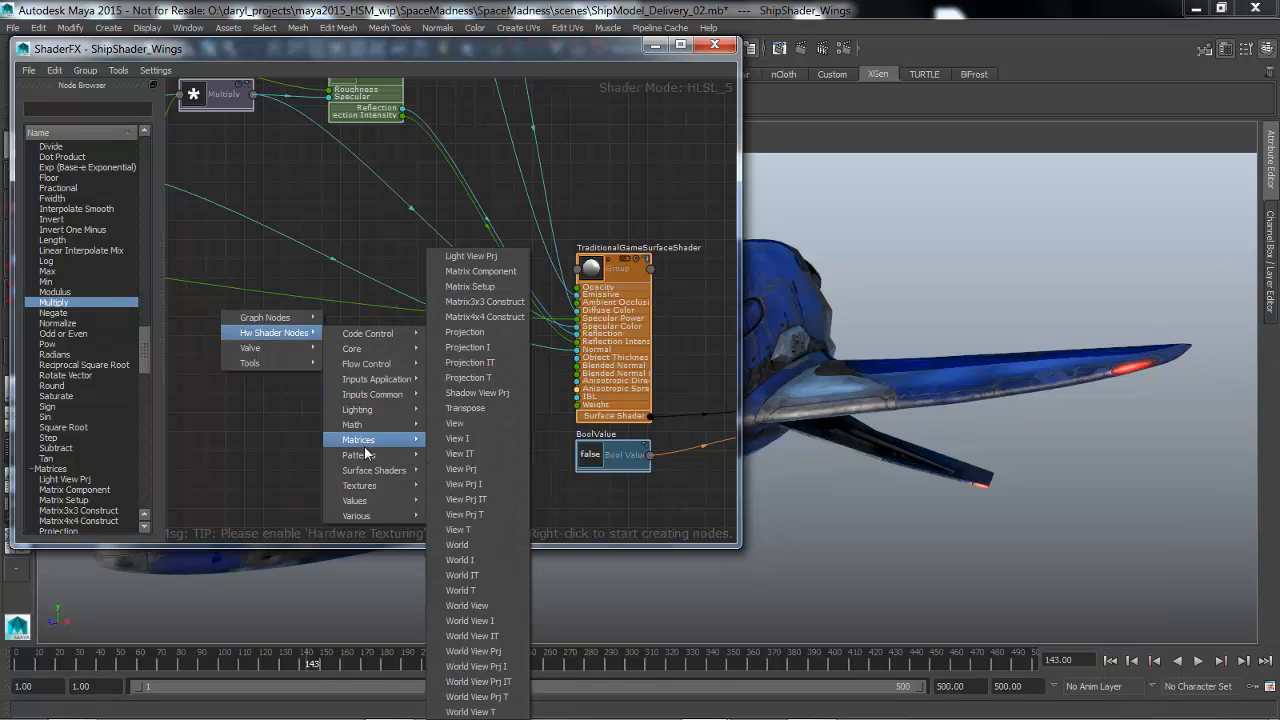
pyautogui.moveTo(372, 458)
pyautogui.click(488, 469)
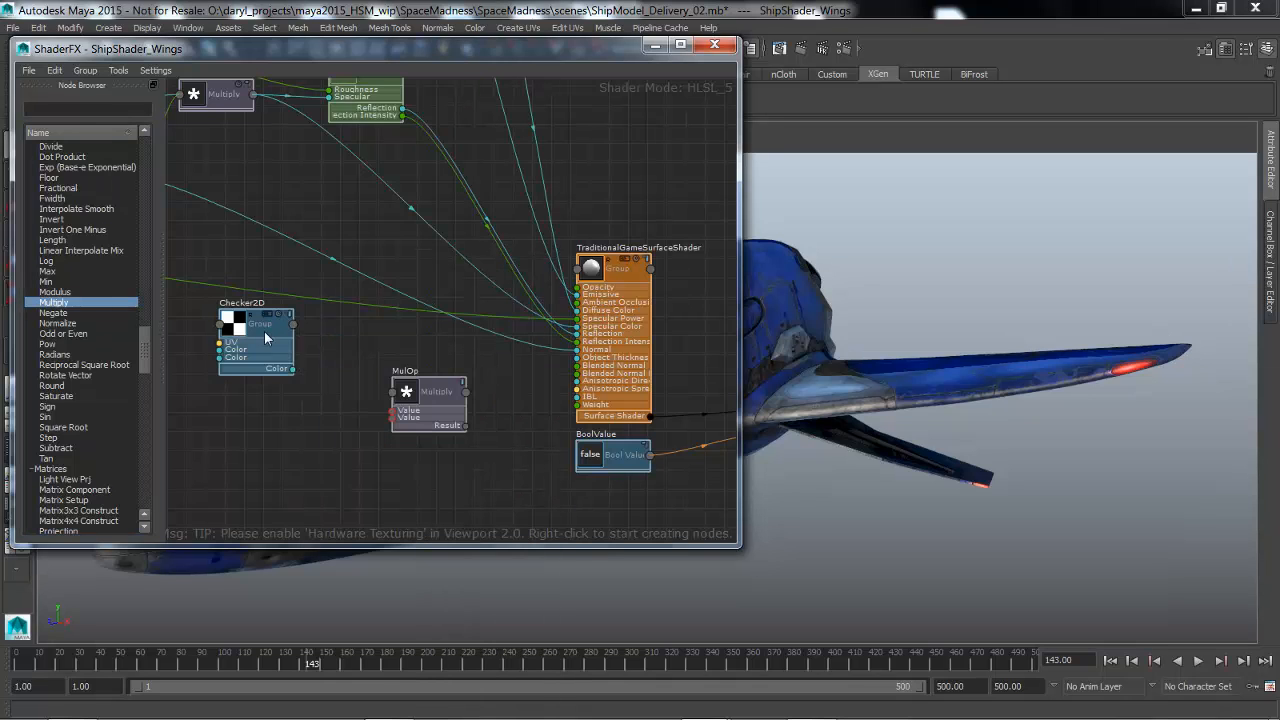
pyautogui.moveTo(266, 338); pyautogui.dragTo(336, 334)
# Add a VoronoiSmoothQuilez pattern node and place it below the Checker2D node
pyautogui.rightClick(212, 352)
pyautogui.moveTo(246, 395)
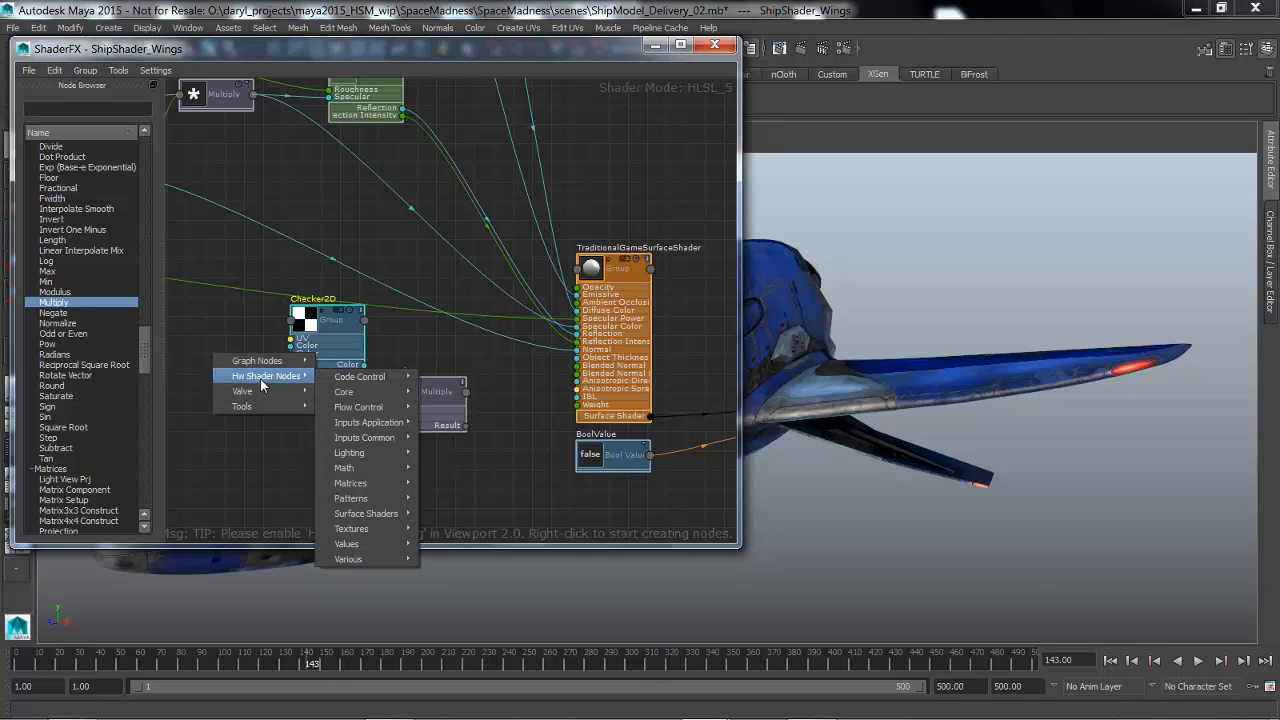
pyautogui.moveTo(365, 498)
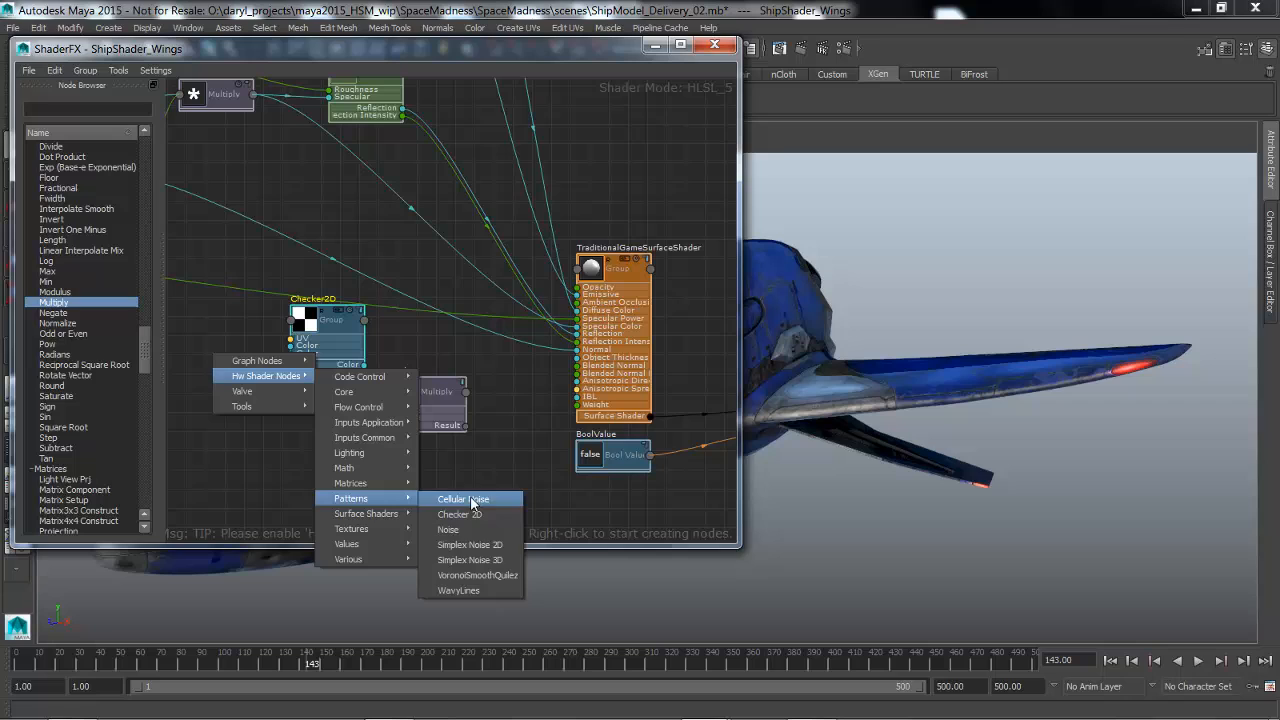
pyautogui.click(487, 575)
pyautogui.moveTo(248, 366); pyautogui.dragTo(323, 424)
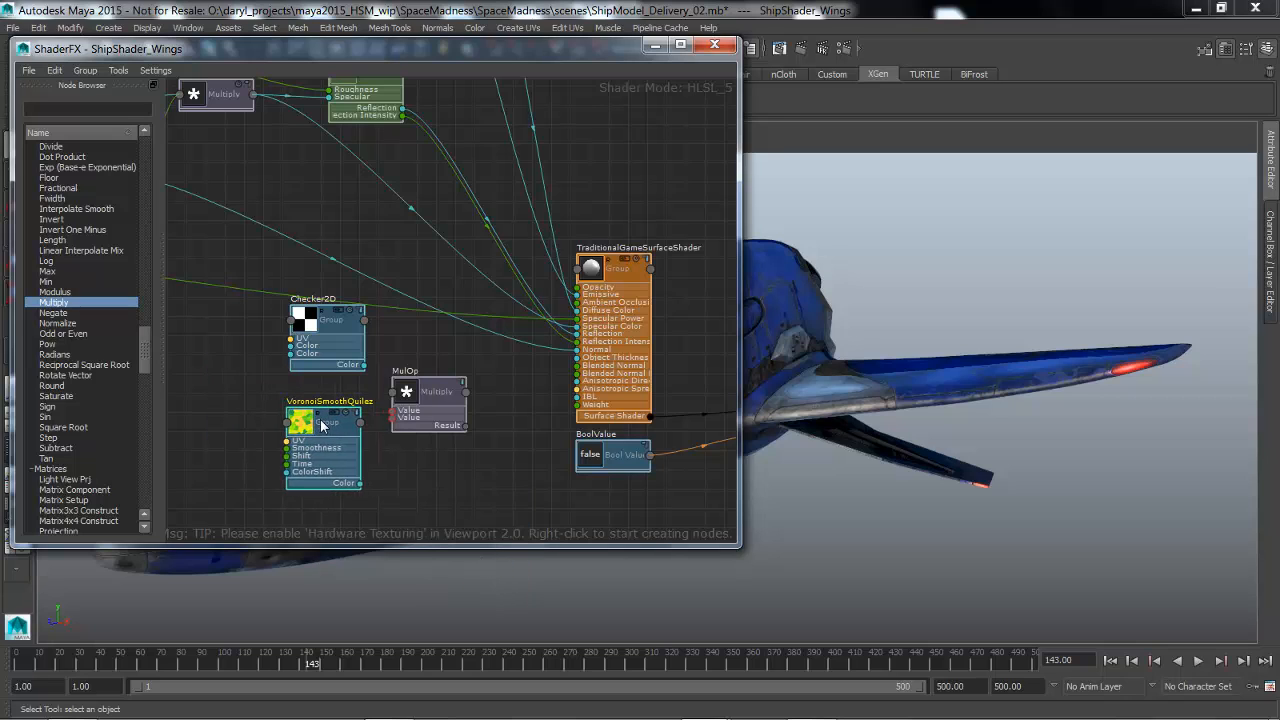
# Connect the Checker2D and VoronoiSmoothQuilez colors to the Multiply node's two Value inputs and expand its preview swatch
pyautogui.moveTo(435, 400); pyautogui.dragTo(441, 386)
pyautogui.moveTo(351, 343); pyautogui.dragTo(398, 400)
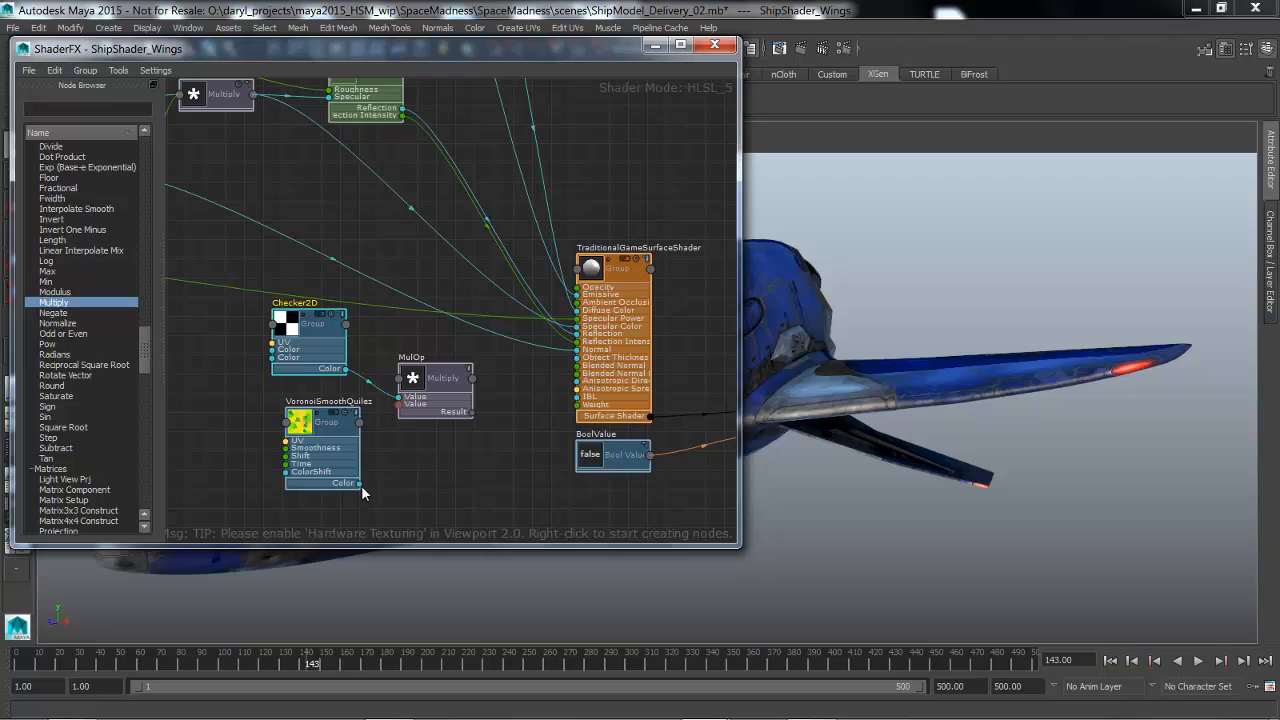
pyautogui.moveTo(361, 489); pyautogui.dragTo(474, 392)
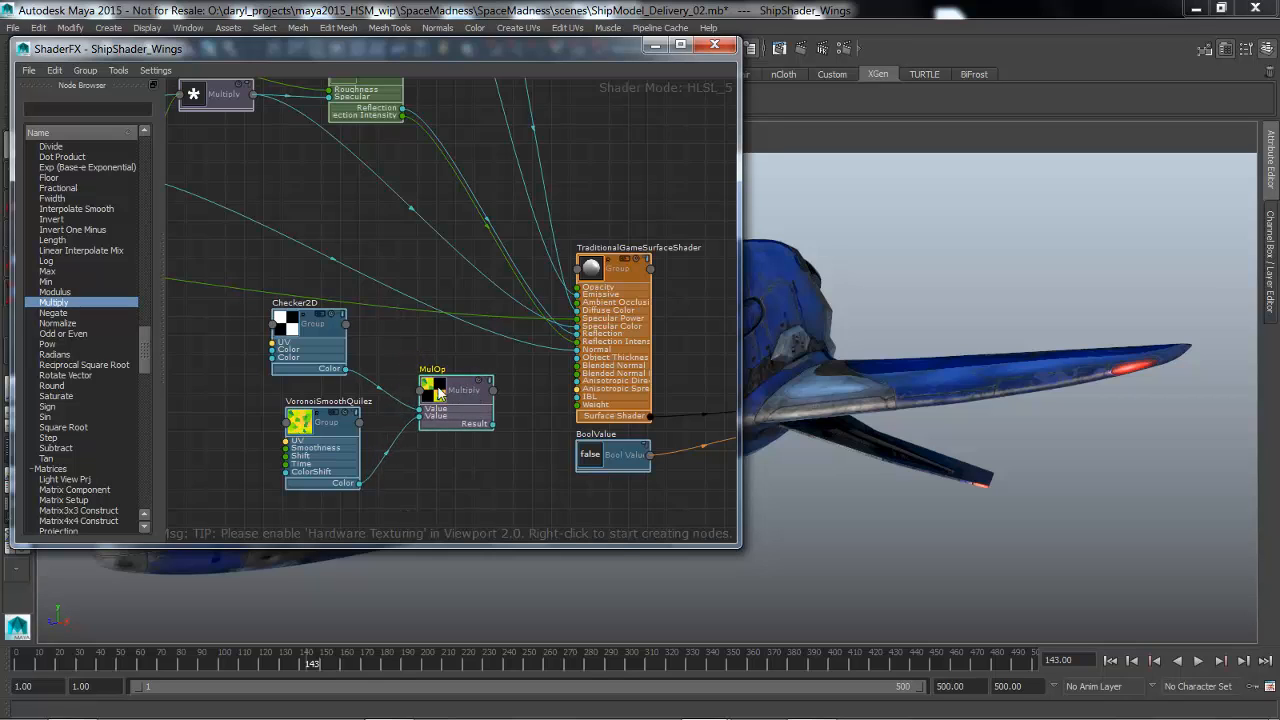
pyautogui.click(478, 382)
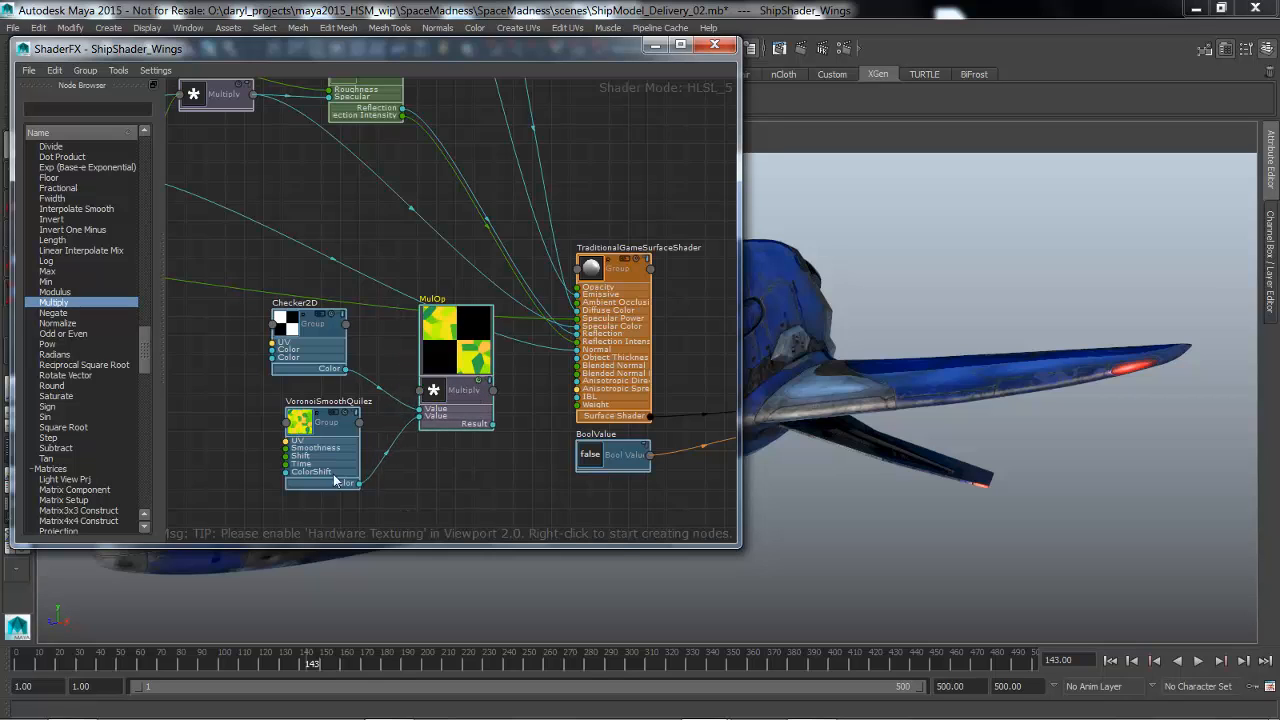
# Adjust the VoronoiSmoothQuilez node's placement and open its group to view the internal network
pyautogui.moveTo(318, 428)
pyautogui.mouseDown()
pyautogui.moveTo(276, 432)
pyautogui.moveTo(336, 420)
pyautogui.moveTo(281, 430)
pyautogui.moveTo(349, 430)
pyautogui.moveTo(298, 433)
pyautogui.mouseUp()
pyautogui.keyDown('alt'); pyautogui.moveTo(388, 461); pyautogui.dragTo(438, 423, button='middle'); pyautogui.keyUp('alt')
pyautogui.keyDown('alt'); pyautogui.moveTo(391, 436); pyautogui.dragTo(424, 434, button='right'); pyautogui.keyUp('alt')
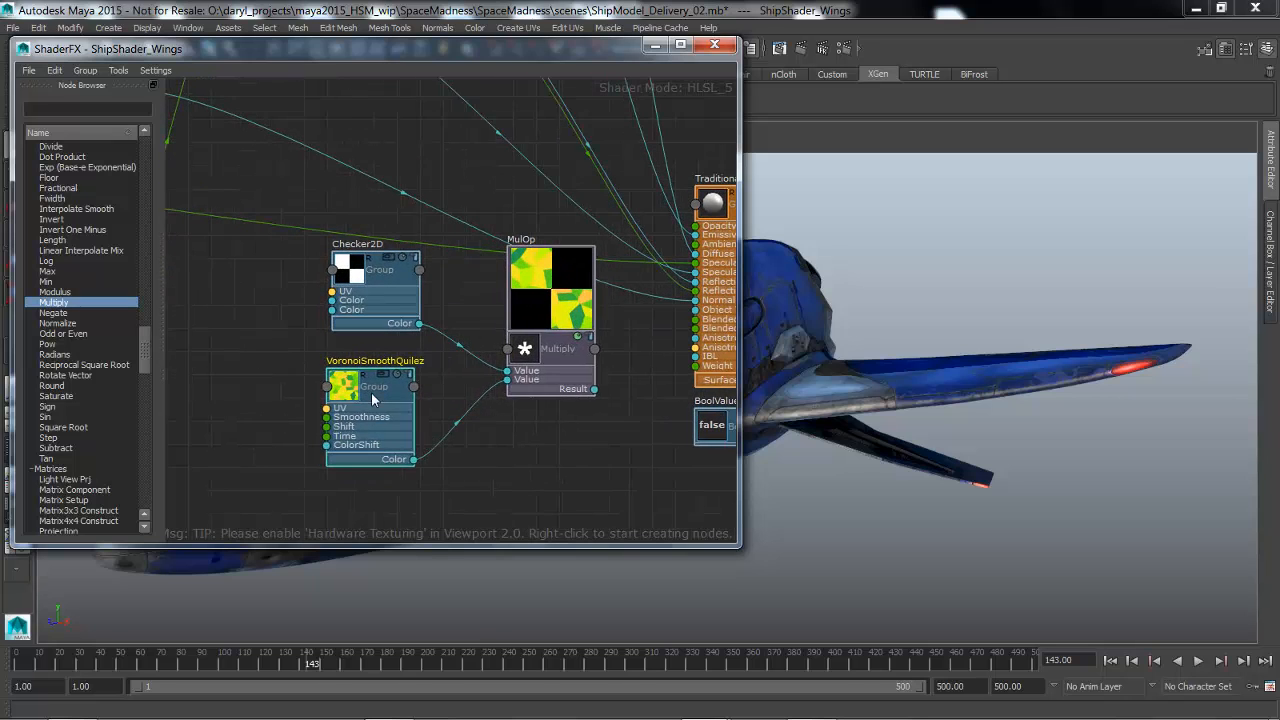
pyautogui.moveTo(368, 391); pyautogui.dragTo(365, 394)
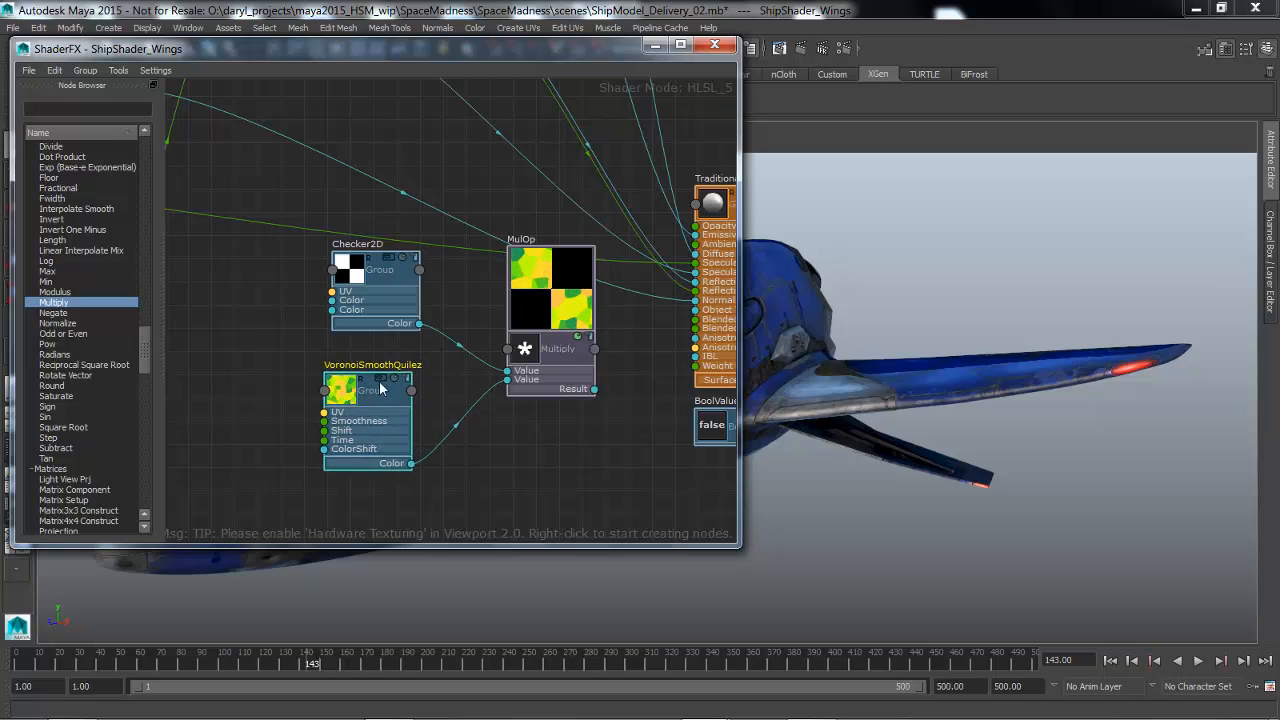
pyautogui.doubleClick(380, 381)
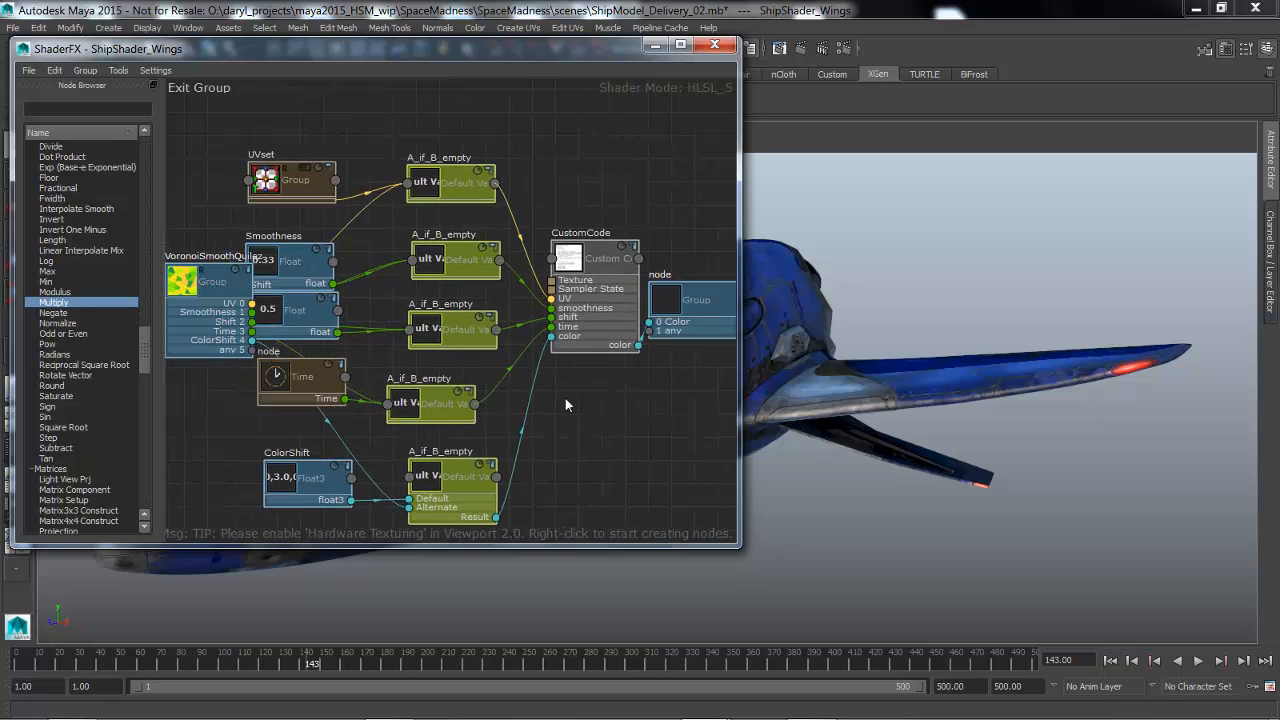
pyautogui.keyDown('alt'); pyautogui.moveTo(562, 397); pyautogui.dragTo(538, 400, button='middle'); pyautogui.keyUp('alt')
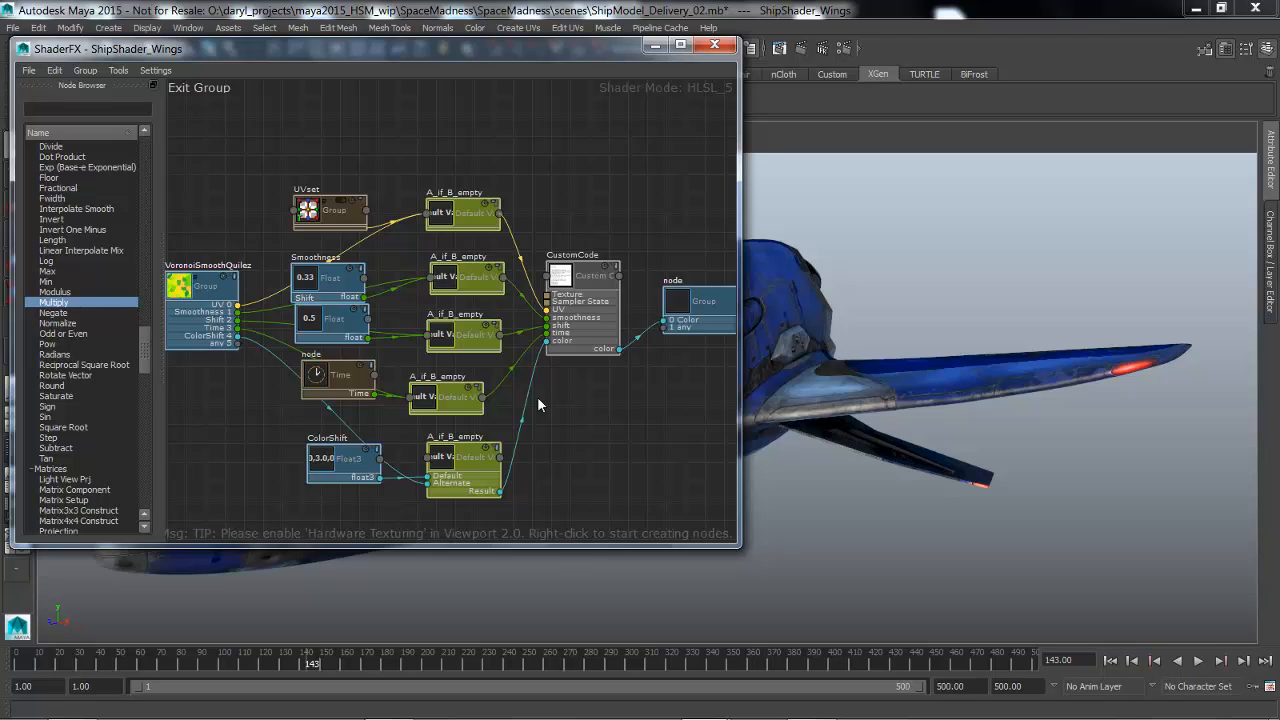
# View the CustomCode node's source code in an enlarged editor window, close it and return to the main graph
pyautogui.click(576, 280)
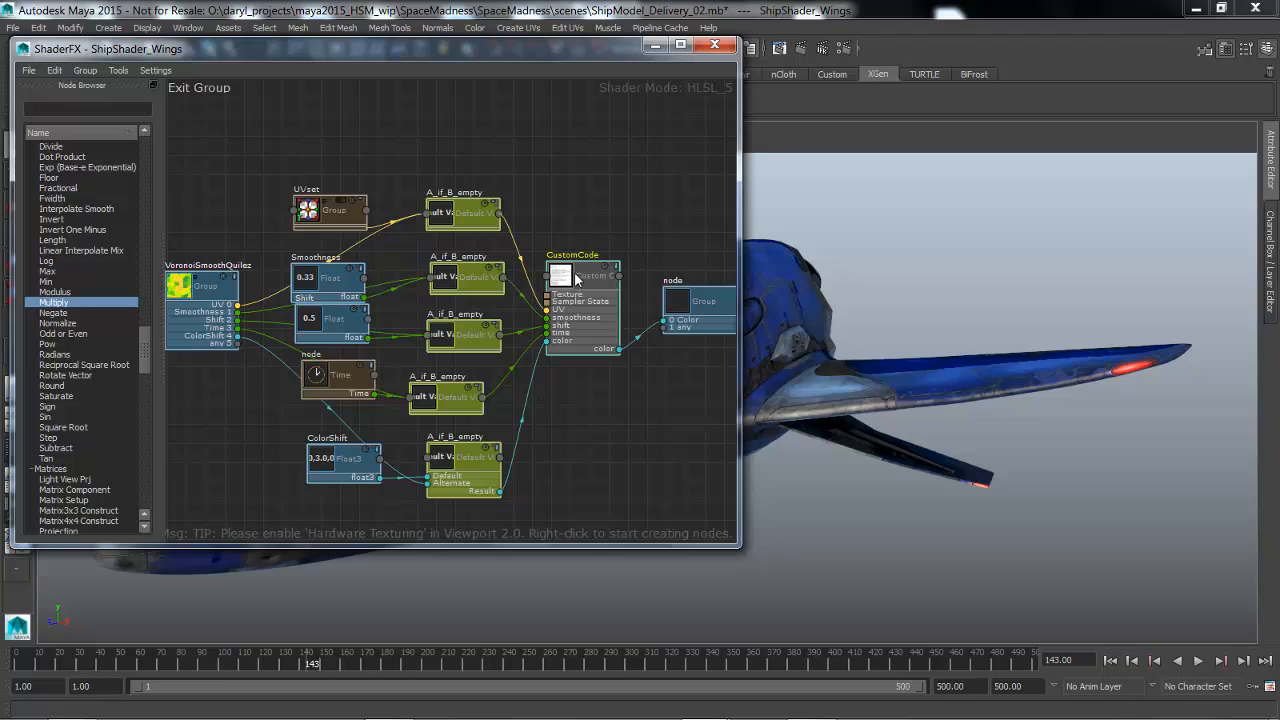
pyautogui.click(1270, 160)
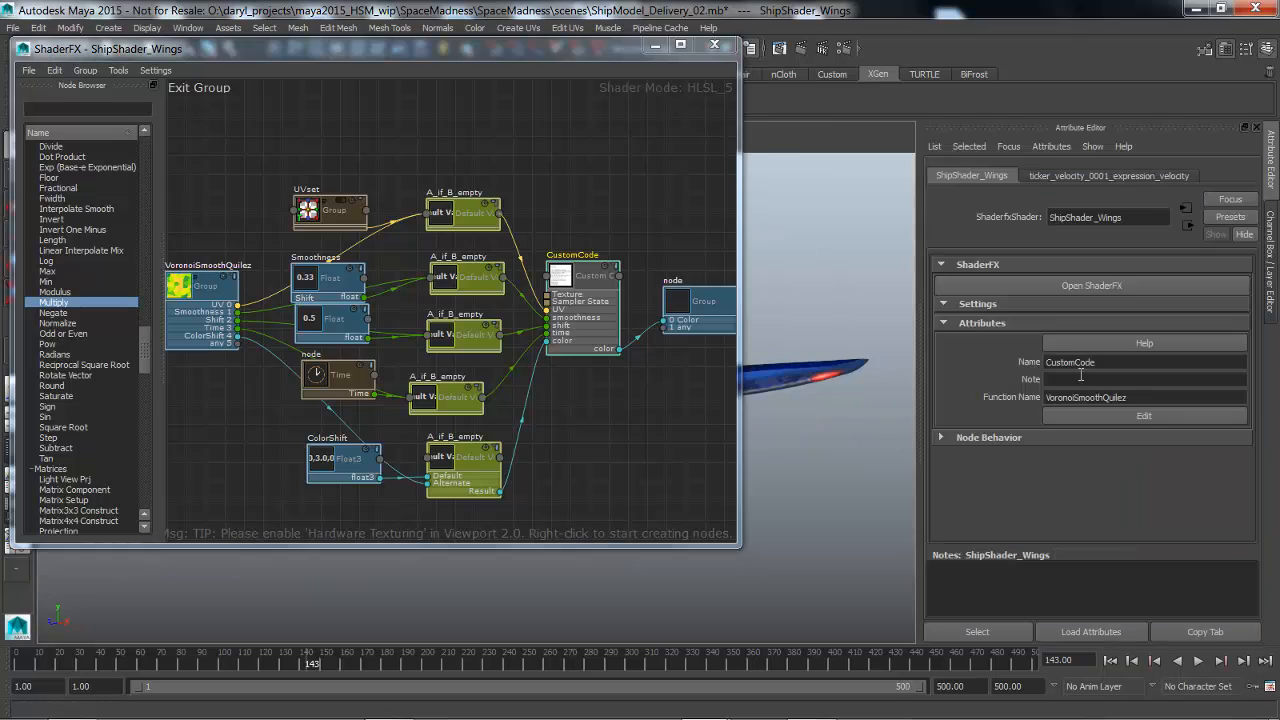
pyautogui.click(1125, 416)
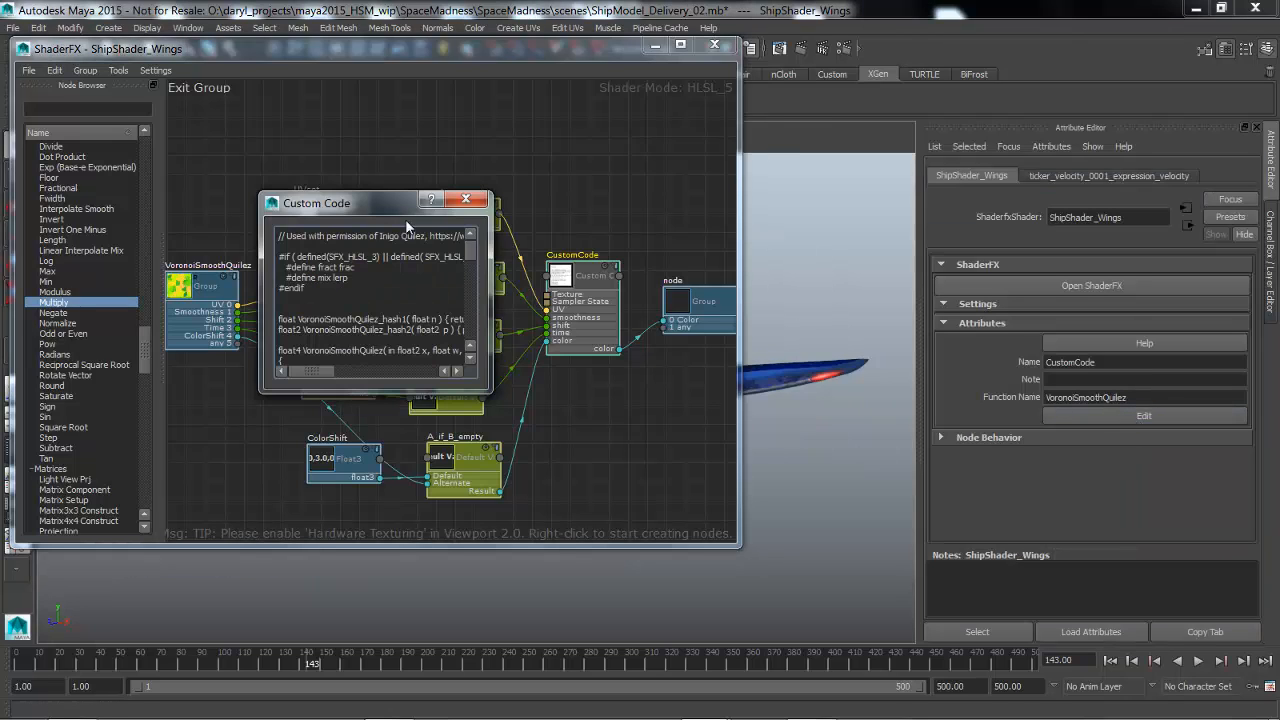
pyautogui.moveTo(390, 203); pyautogui.dragTo(348, 69)
pyautogui.moveTo(448, 256); pyautogui.dragTo(876, 616)
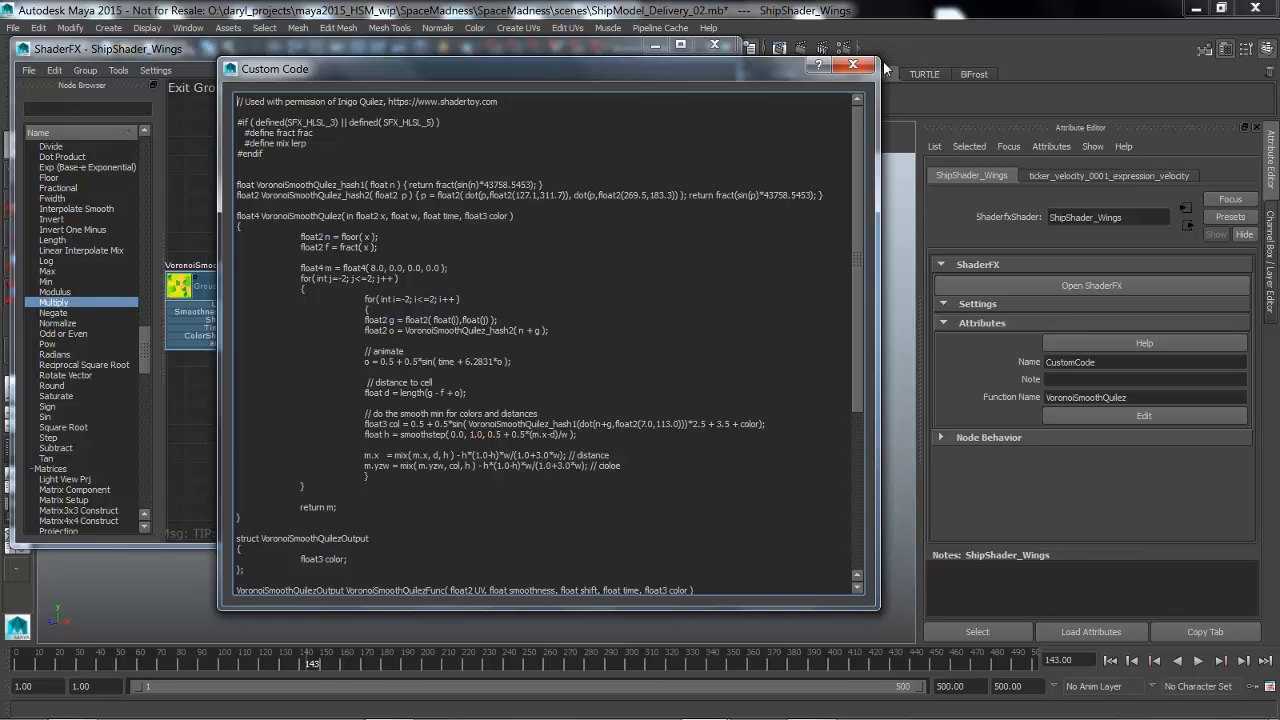
pyautogui.click(853, 66)
pyautogui.click(196, 88)
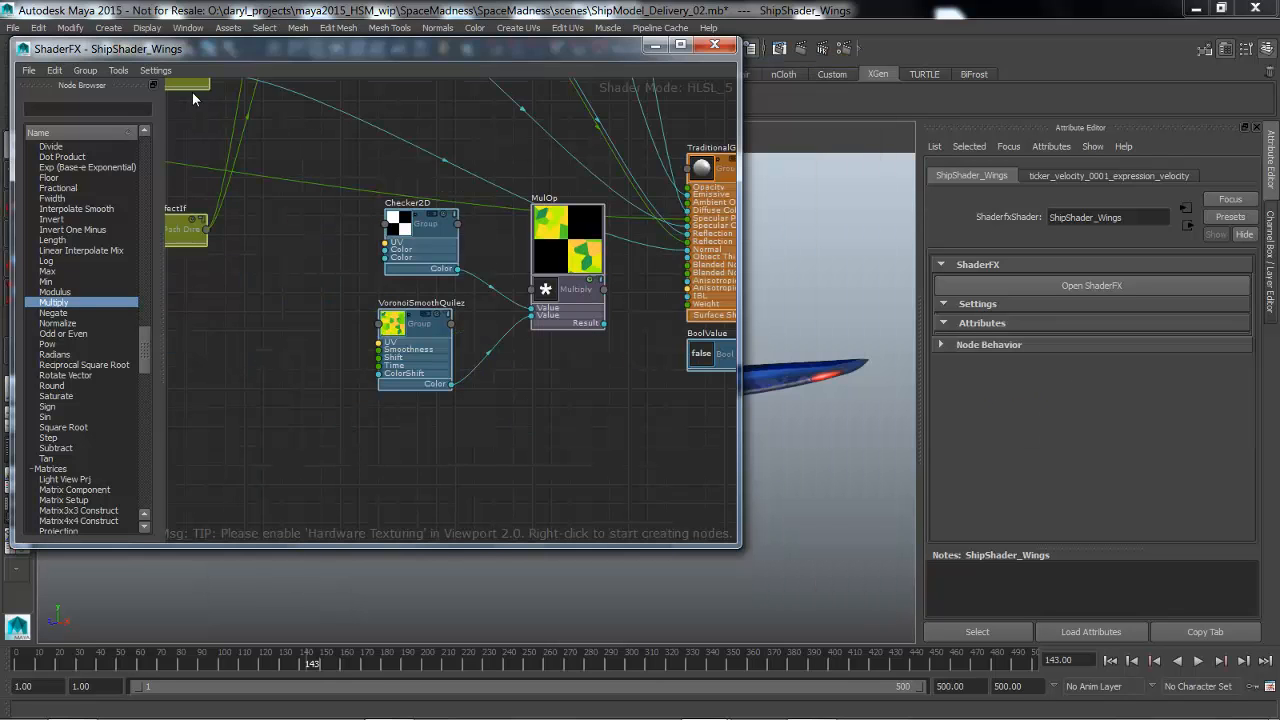
pyautogui.keyDown('alt'); pyautogui.moveTo(573, 378); pyautogui.dragTo(458, 437, button='middle'); pyautogui.keyUp('alt')
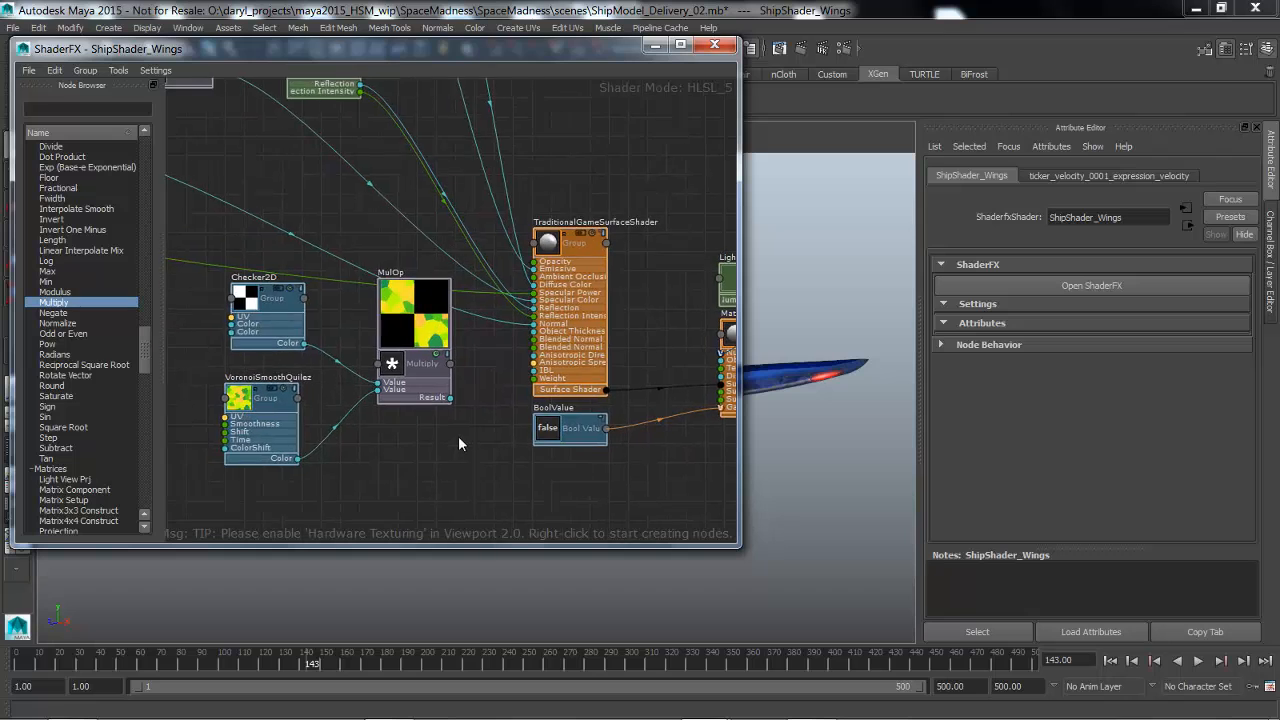
# Select the Reflection group node in the main graph to show its attributes
pyautogui.scroll(-2, 418, 437)
pyautogui.keyDown('alt'); pyautogui.moveTo(360, 300); pyautogui.dragTo(412, 395, button='middle'); pyautogui.keyUp('alt')
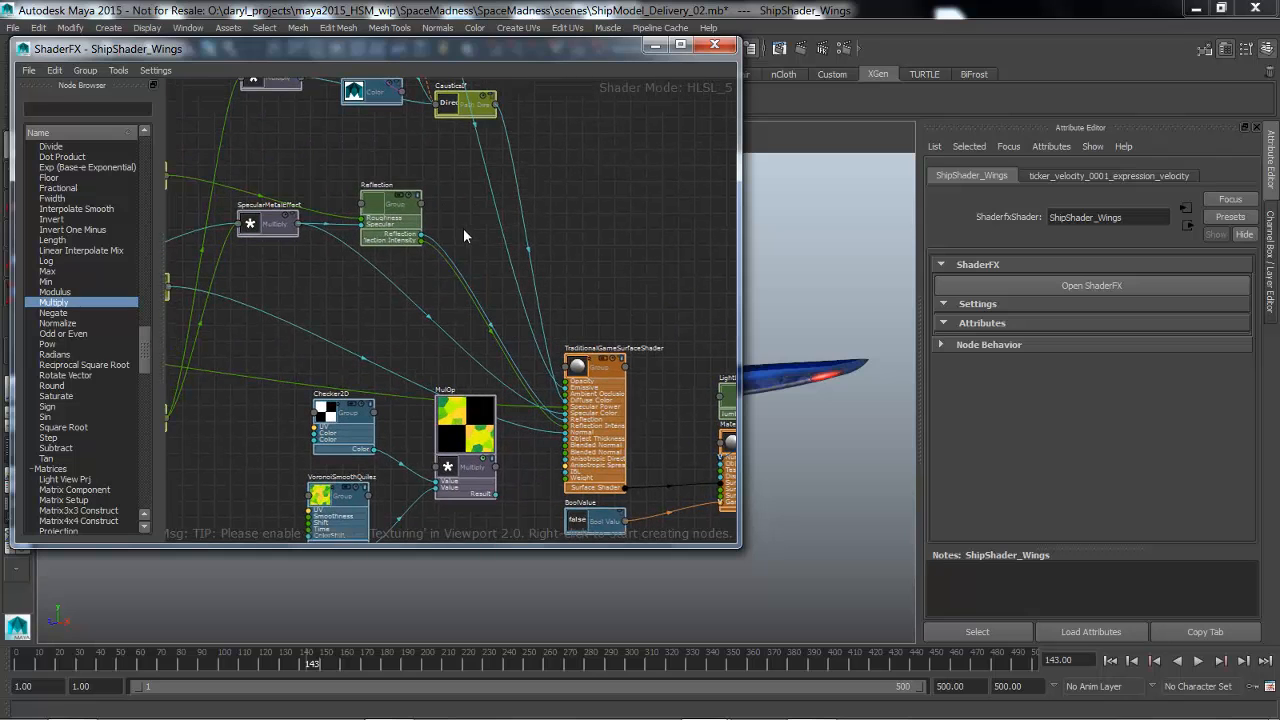
pyautogui.moveTo(463, 229)
pyautogui.keyDown('alt'); pyautogui.mouseDown(button='middle')
pyautogui.moveTo(461, 277)
pyautogui.moveTo(461, 246)
pyautogui.mouseUp(button='middle'); pyautogui.keyUp('alt')
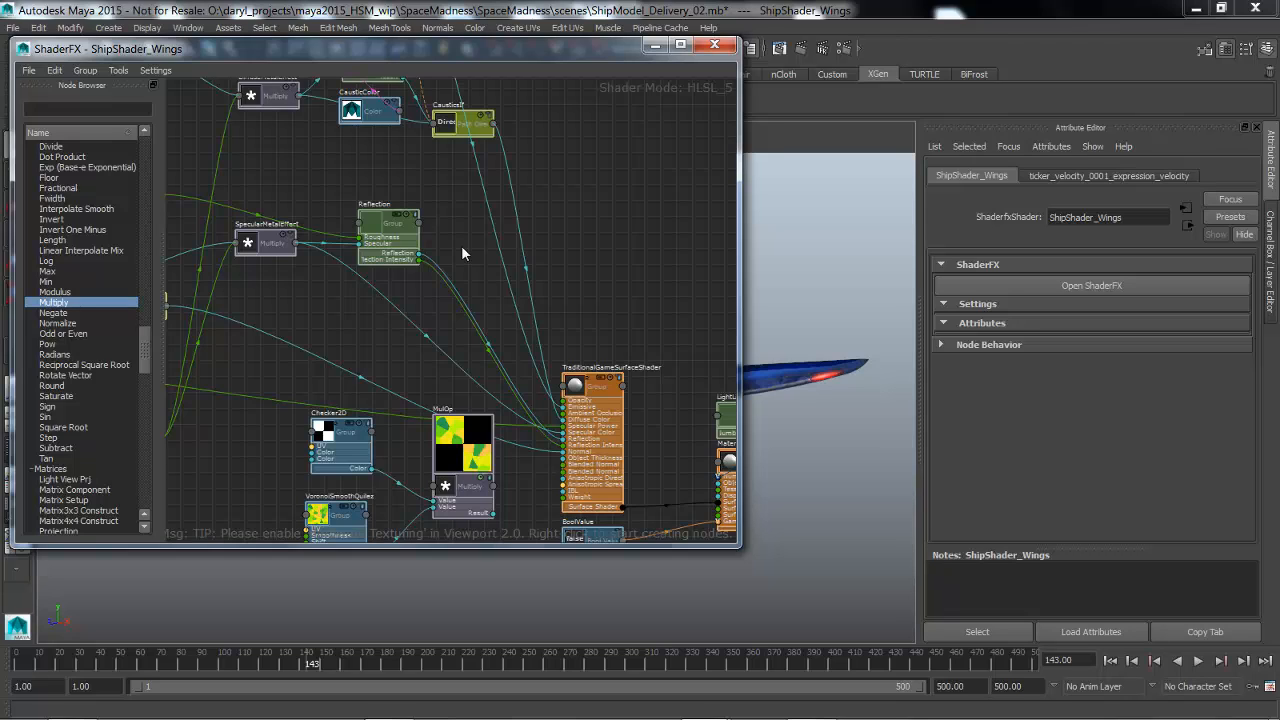
pyautogui.click(384, 229)
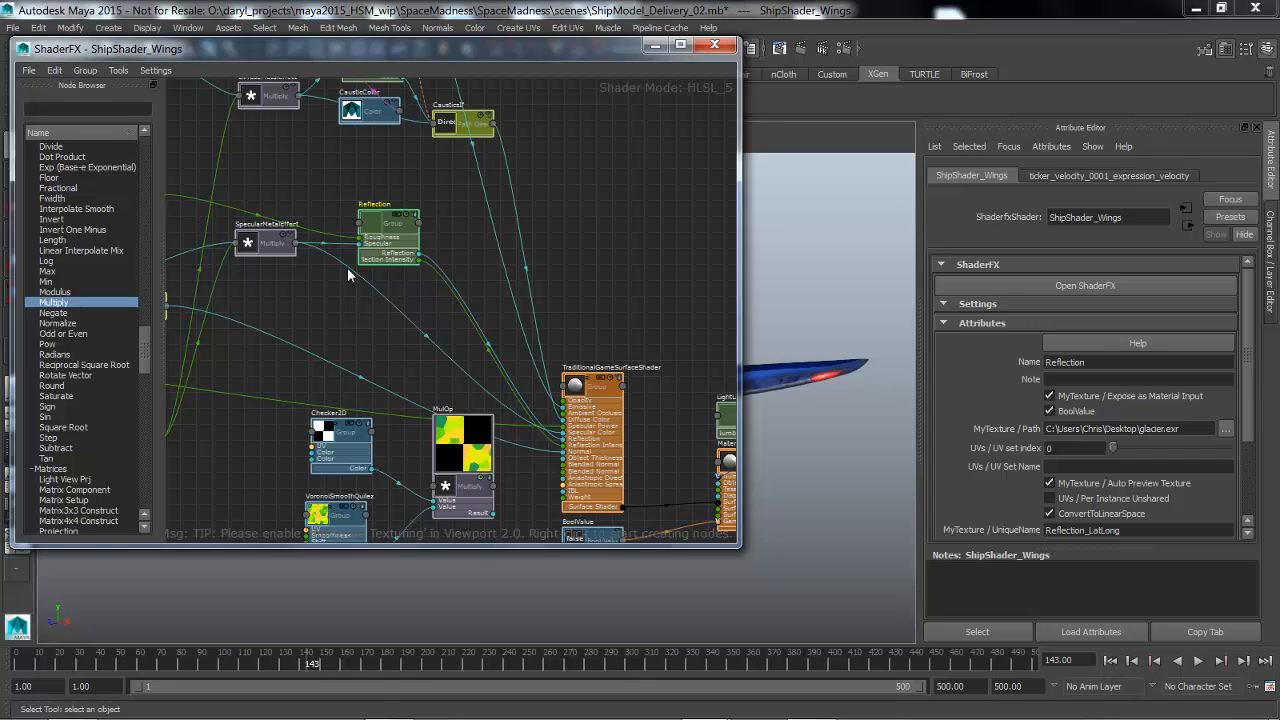
# Find the Wetness group node beneath UseWetness, select it and open its internal network
pyautogui.keyDown('alt'); pyautogui.moveTo(348, 270); pyautogui.dragTo(602, 282, button='middle'); pyautogui.keyUp('alt')
pyautogui.scroll(-3, 590, 284)
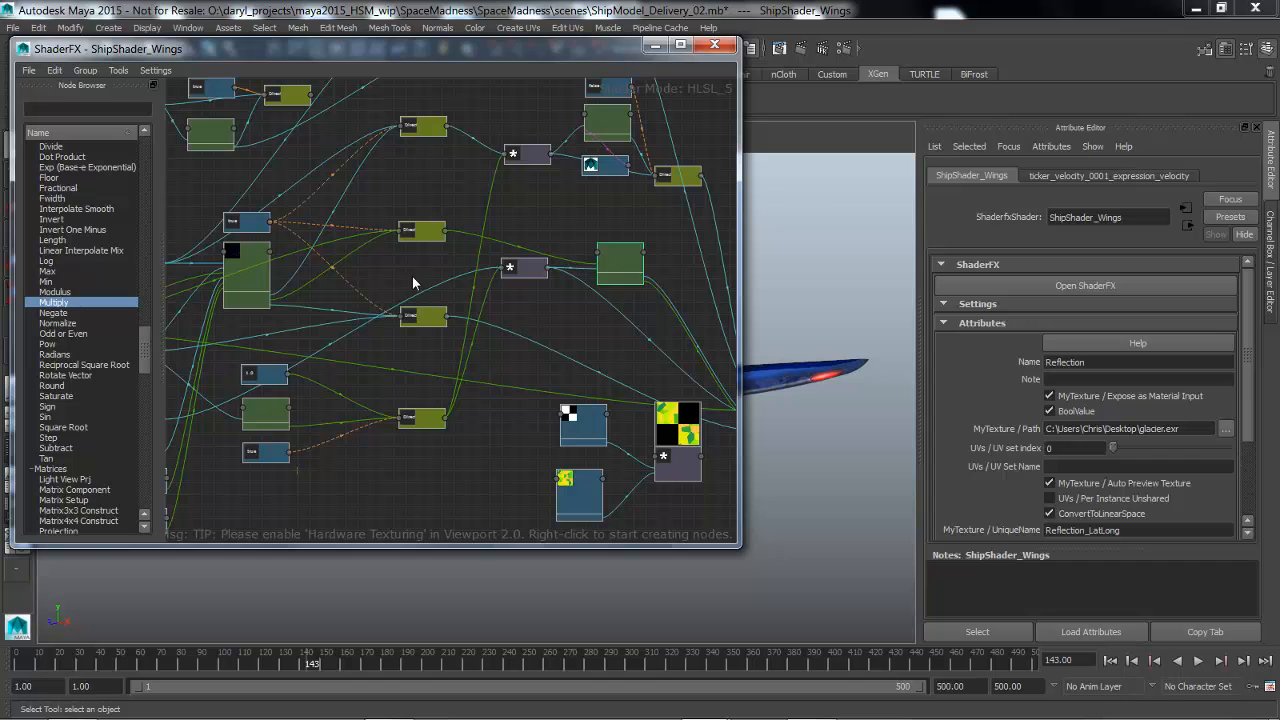
pyautogui.scroll(-1, 413, 284)
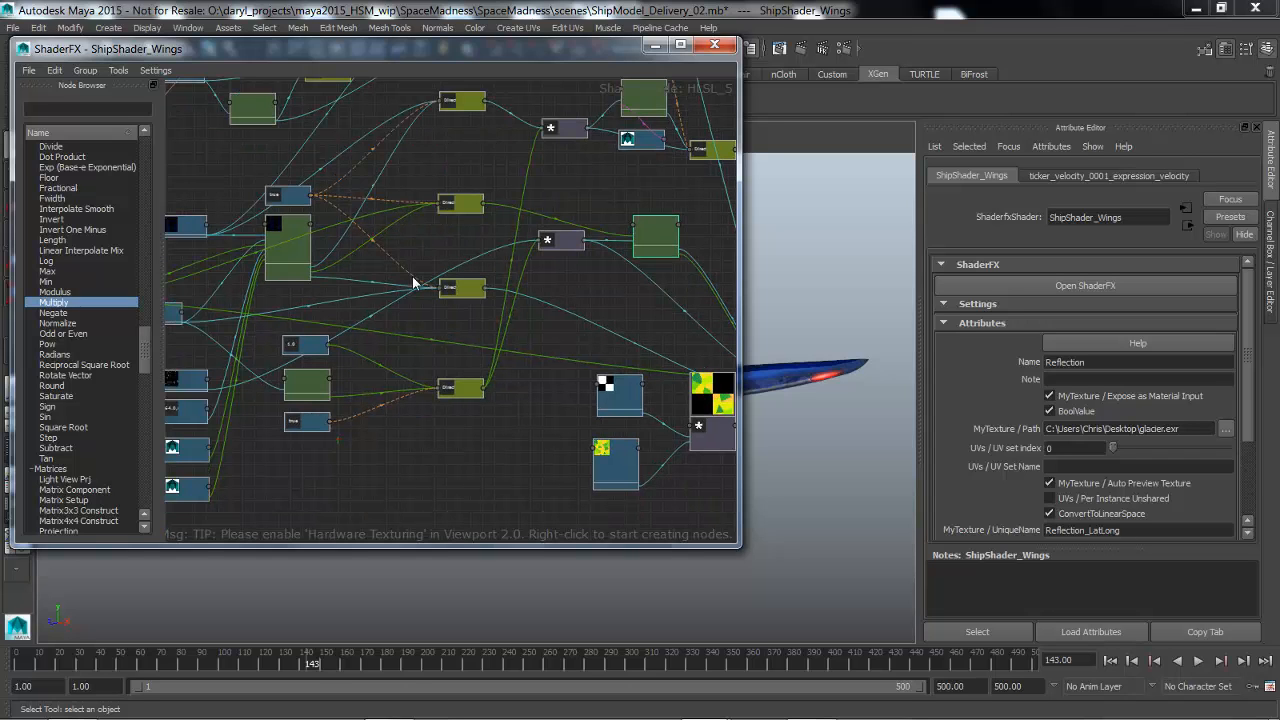
pyautogui.keyDown('alt'); pyautogui.moveTo(416, 282); pyautogui.dragTo(510, 341, button='middle'); pyautogui.keyUp('alt')
pyautogui.keyDown('alt'); pyautogui.moveTo(399, 343); pyautogui.dragTo(588, 343, button='right'); pyautogui.keyUp('alt')
pyautogui.keyDown('alt'); pyautogui.moveTo(449, 318); pyautogui.dragTo(530, 361, button='middle'); pyautogui.keyUp('alt')
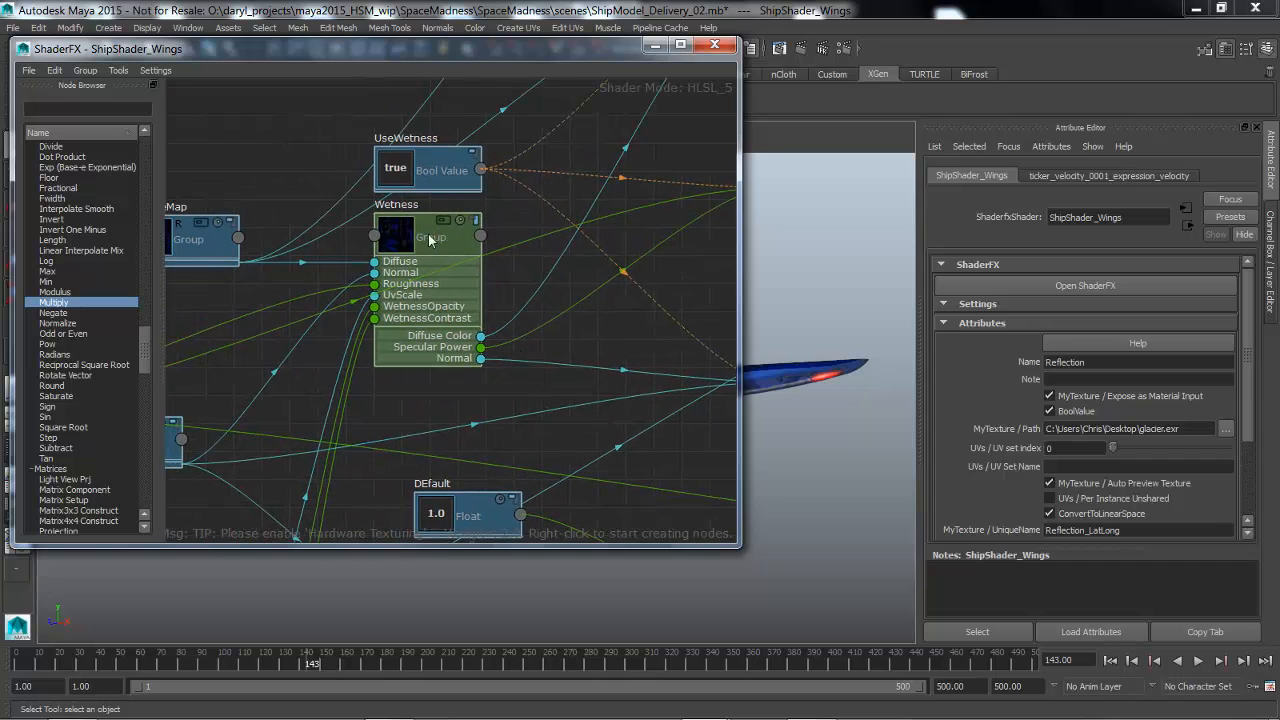
pyautogui.click(431, 243)
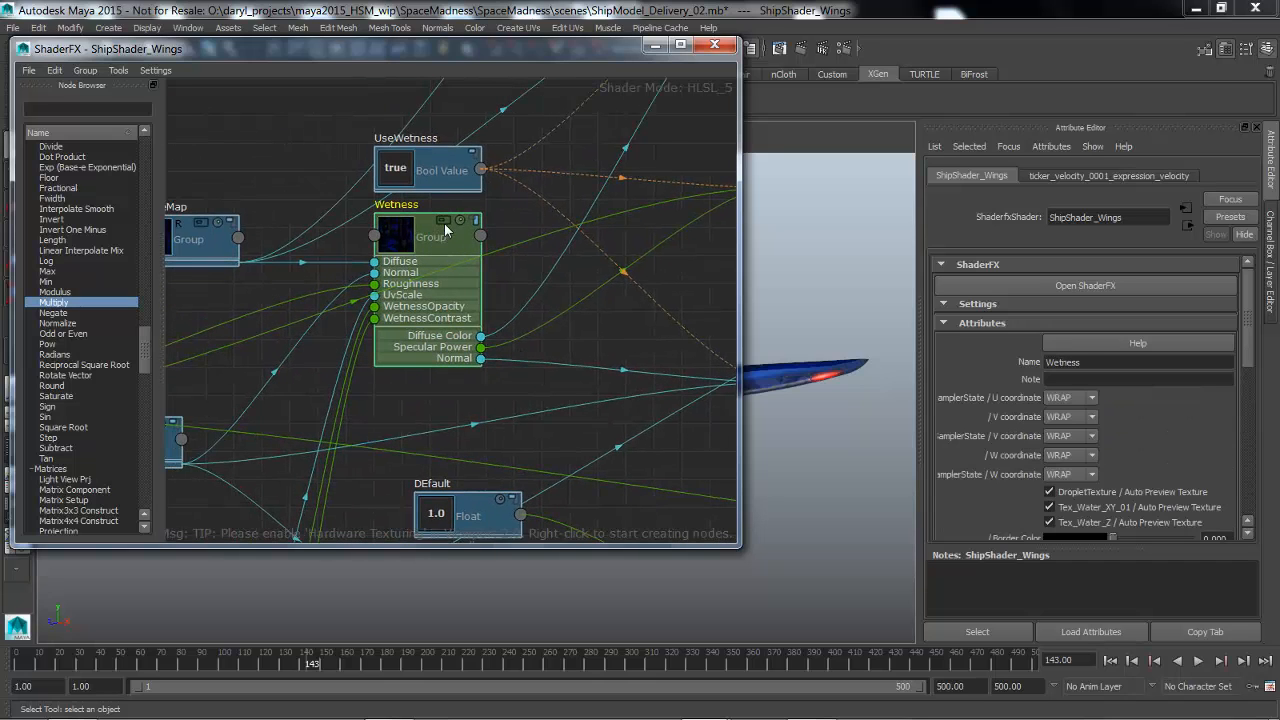
pyautogui.doubleClick(446, 230)
# Examine the node network inside the Wetness group and return to the main graph
pyautogui.keyDown('alt'); pyautogui.moveTo(468, 301); pyautogui.dragTo(338, 303, button='right'); pyautogui.keyUp('alt')
pyautogui.keyDown('alt'); pyautogui.moveTo(452, 337); pyautogui.dragTo(454, 180, button='middle'); pyautogui.keyUp('alt')
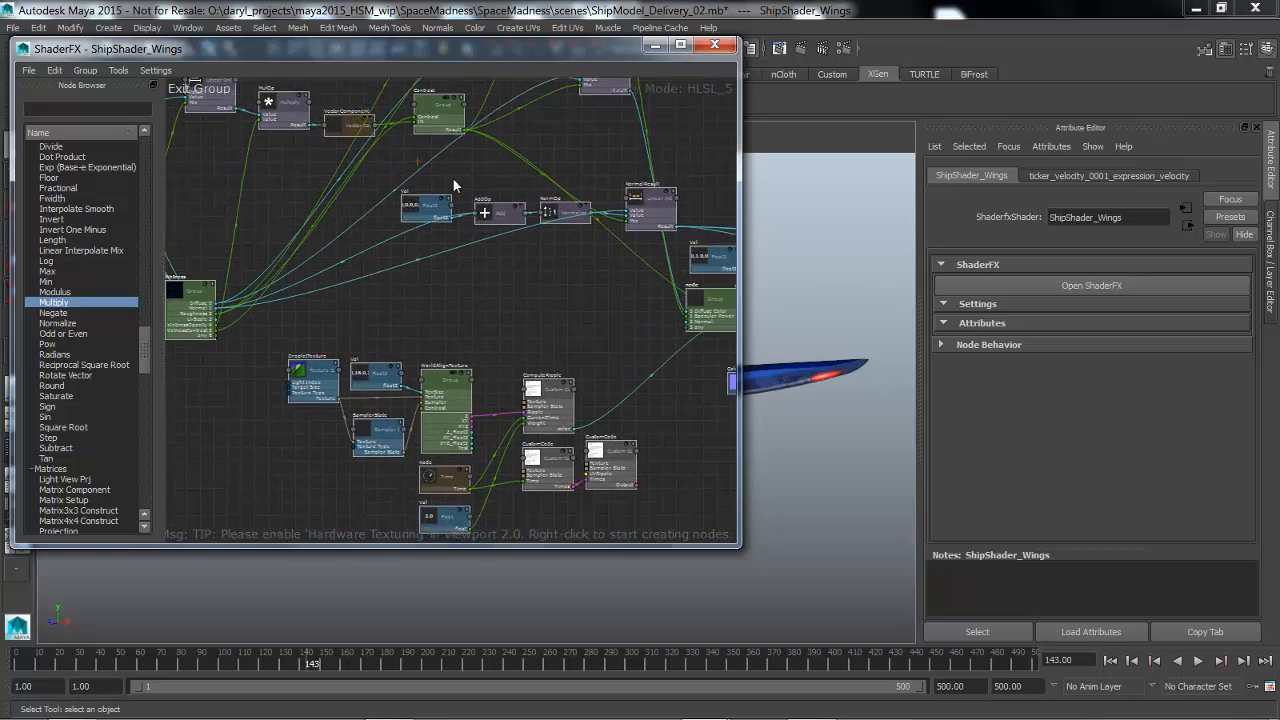
pyautogui.keyDown('alt'); pyautogui.moveTo(496, 345); pyautogui.dragTo(389, 449, button='middle'); pyautogui.keyUp('alt')
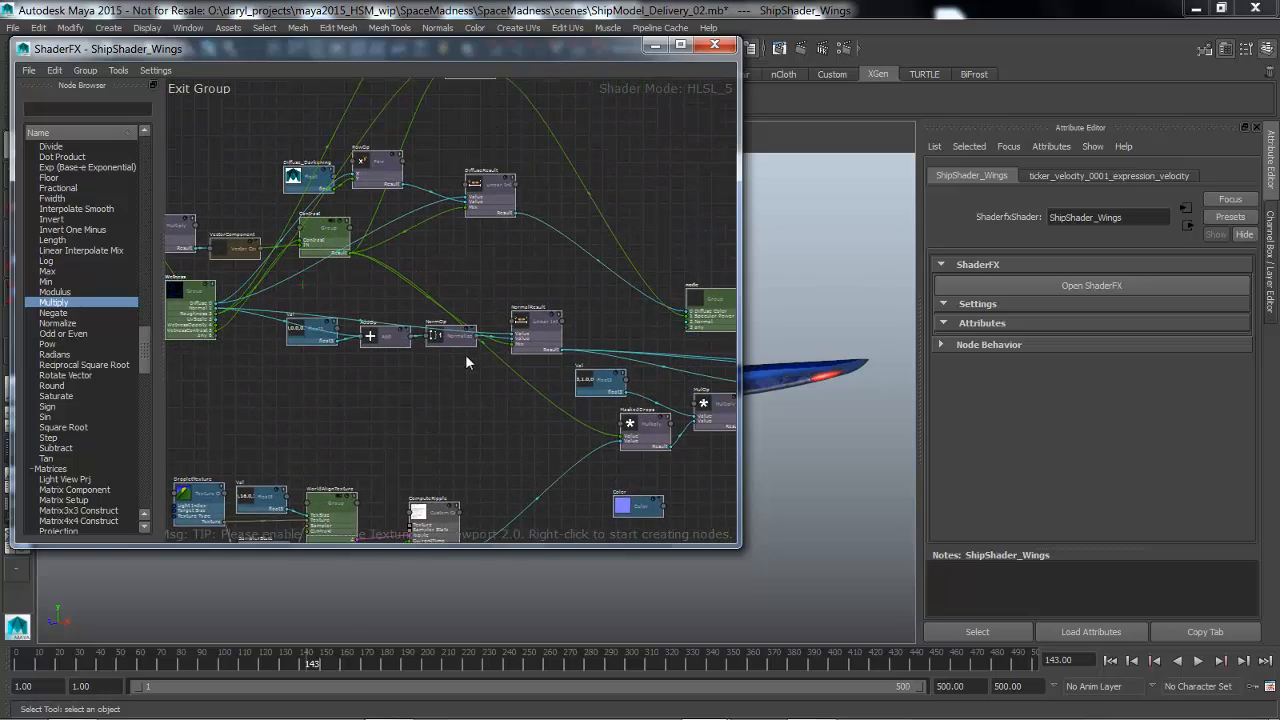
pyautogui.keyDown('alt'); pyautogui.moveTo(466, 355); pyautogui.dragTo(460, 448, button='middle'); pyautogui.keyUp('alt')
pyautogui.keyDown('alt'); pyautogui.moveTo(580, 369); pyautogui.dragTo(430, 279, button='right'); pyautogui.keyUp('alt')
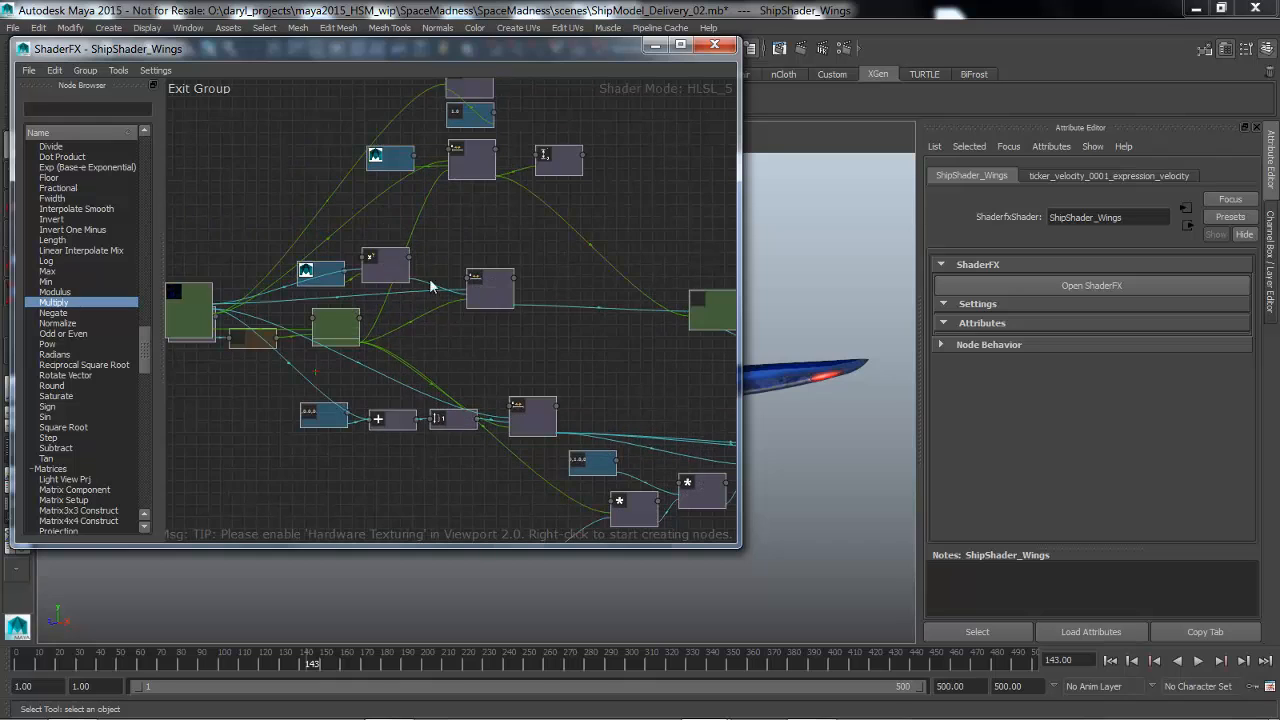
pyautogui.click(201, 87)
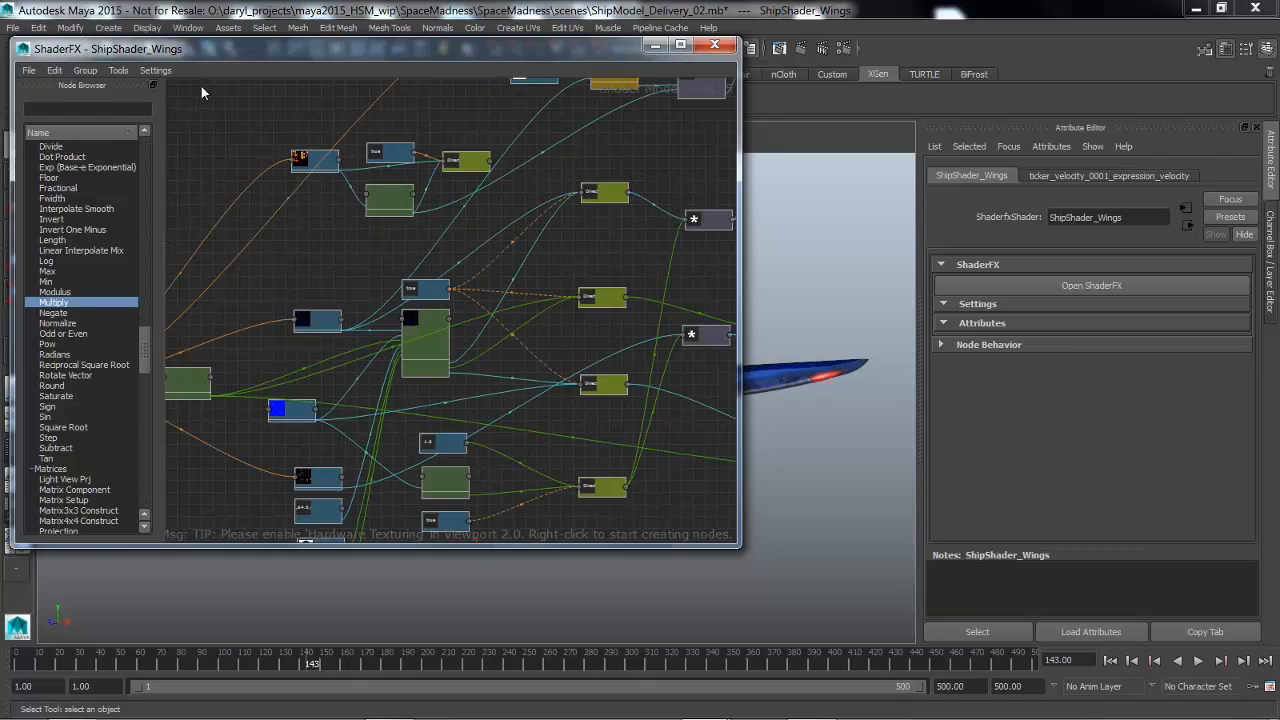
# Close the ShaderFX window and select the ship's body to show the ShipShader_Body attributes
pyautogui.click(713, 52)
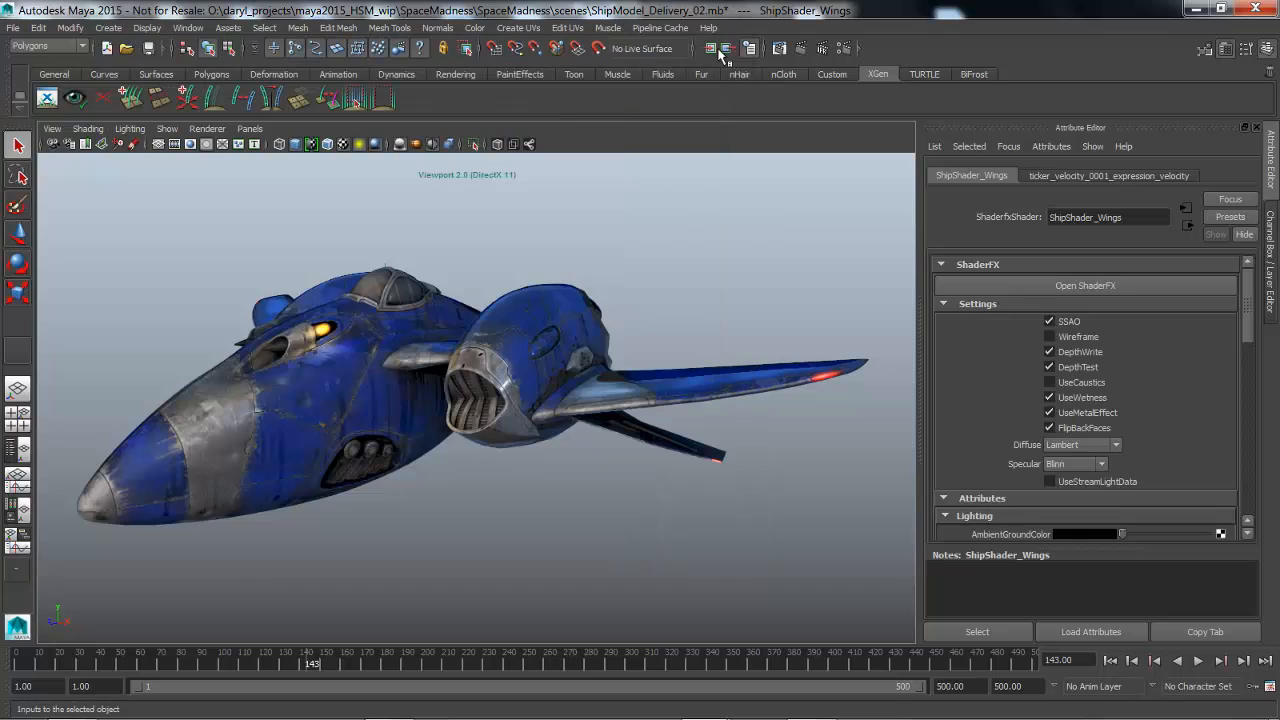
pyautogui.click(628, 344)
pyautogui.keyDown('alt'); pyautogui.moveTo(628, 344); pyautogui.dragTo(572, 362); pyautogui.keyUp('alt')
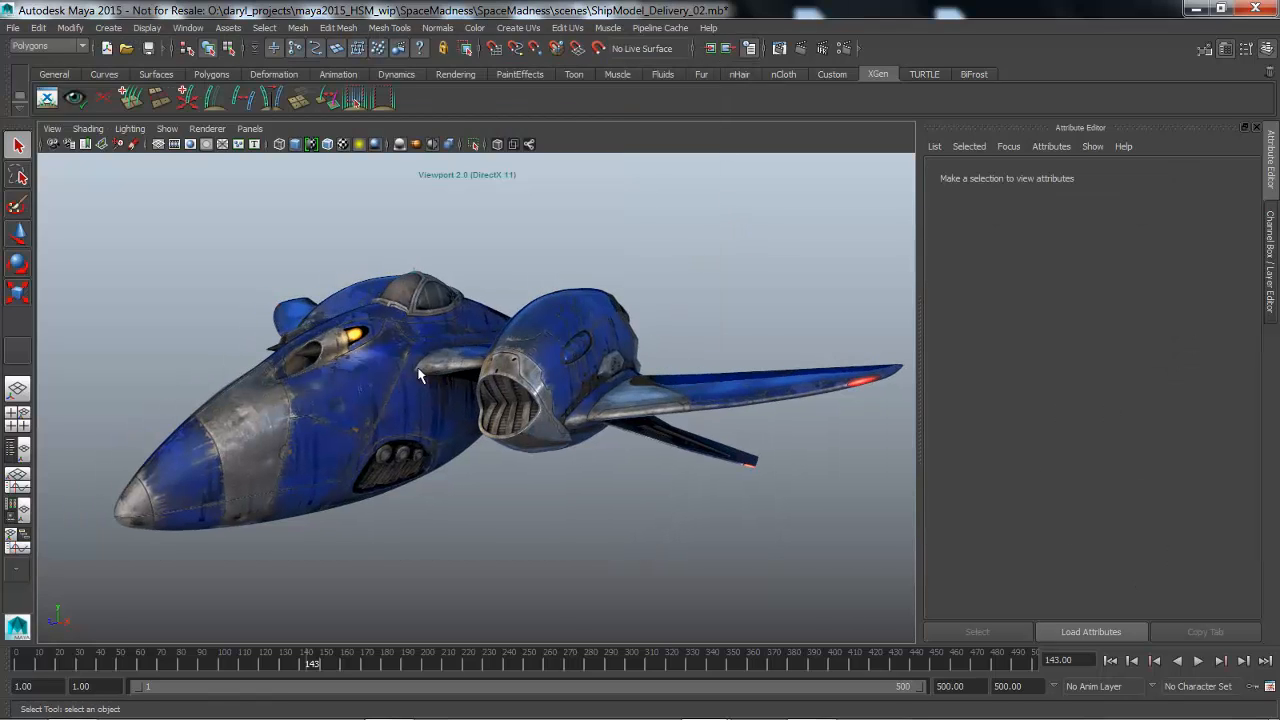
pyautogui.click(571, 367)
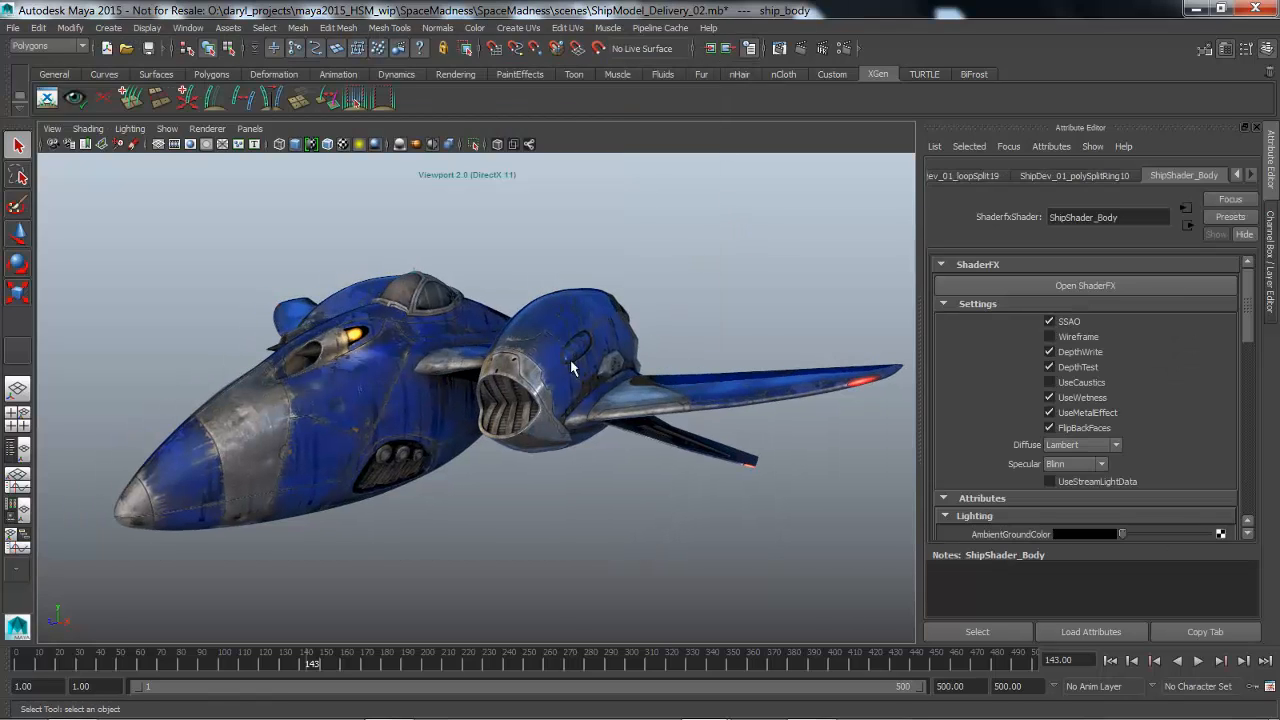
# Start the timeline playback and look through the ShipShader_Body attributes down to the Wetness settings
pyautogui.click(1197, 660)
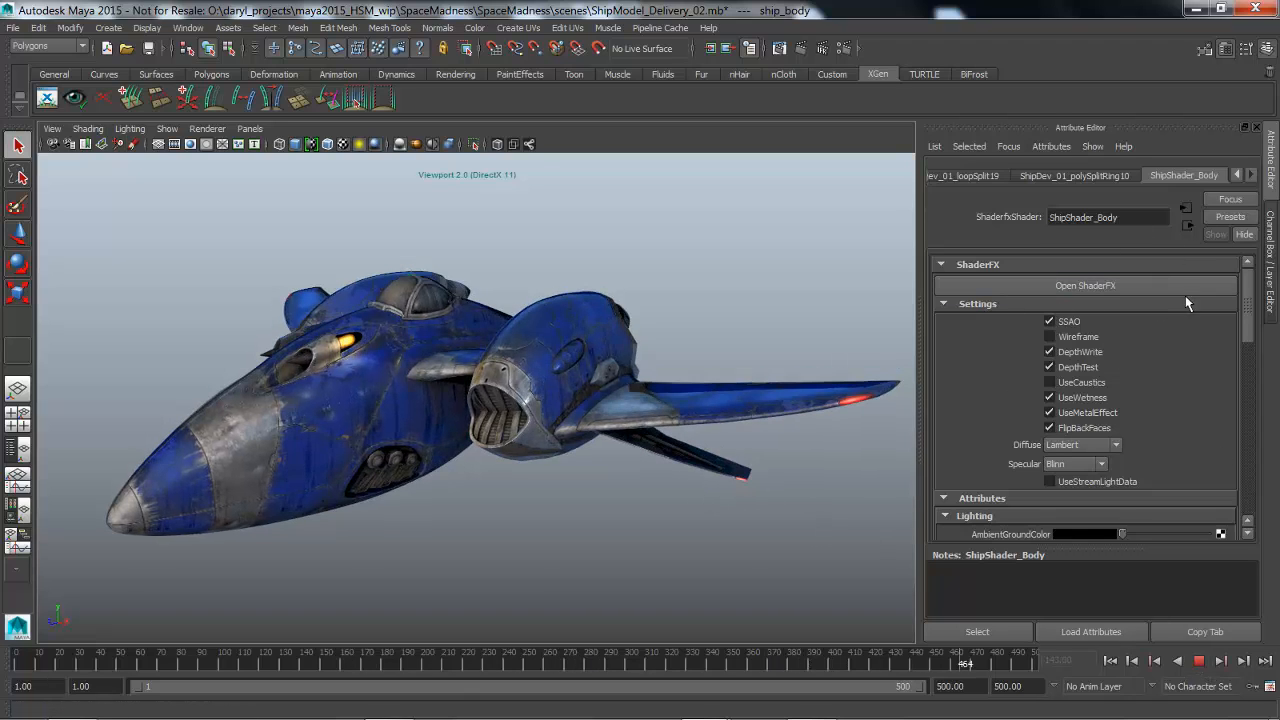
pyautogui.scroll(-3, 1245, 330)
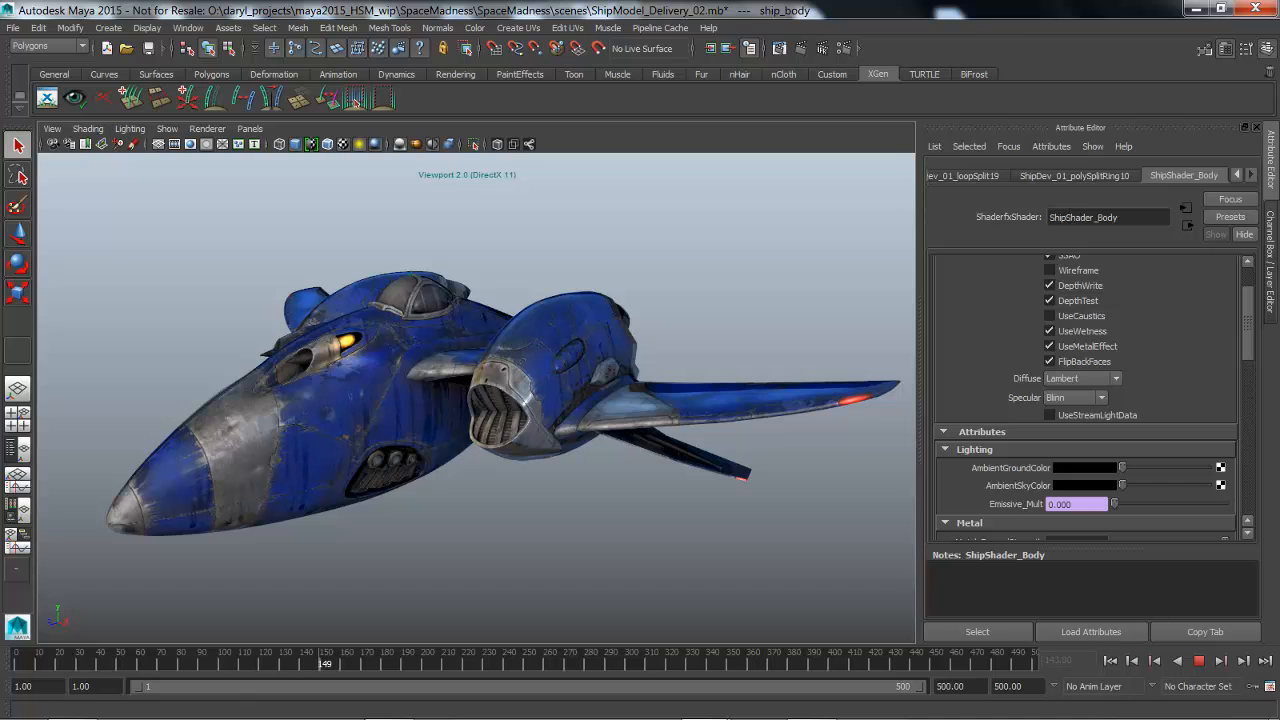
pyautogui.scroll(3, 982, 404)
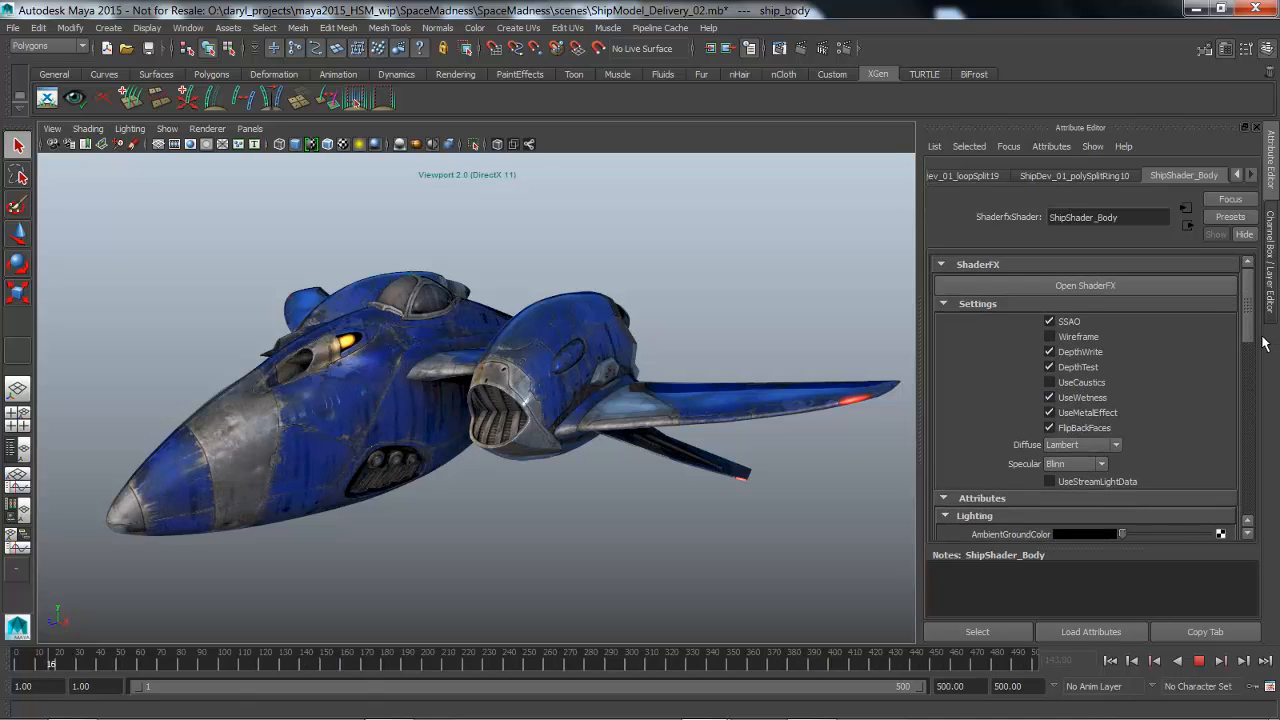
pyautogui.moveTo(1262, 340); pyautogui.dragTo(1248, 510)
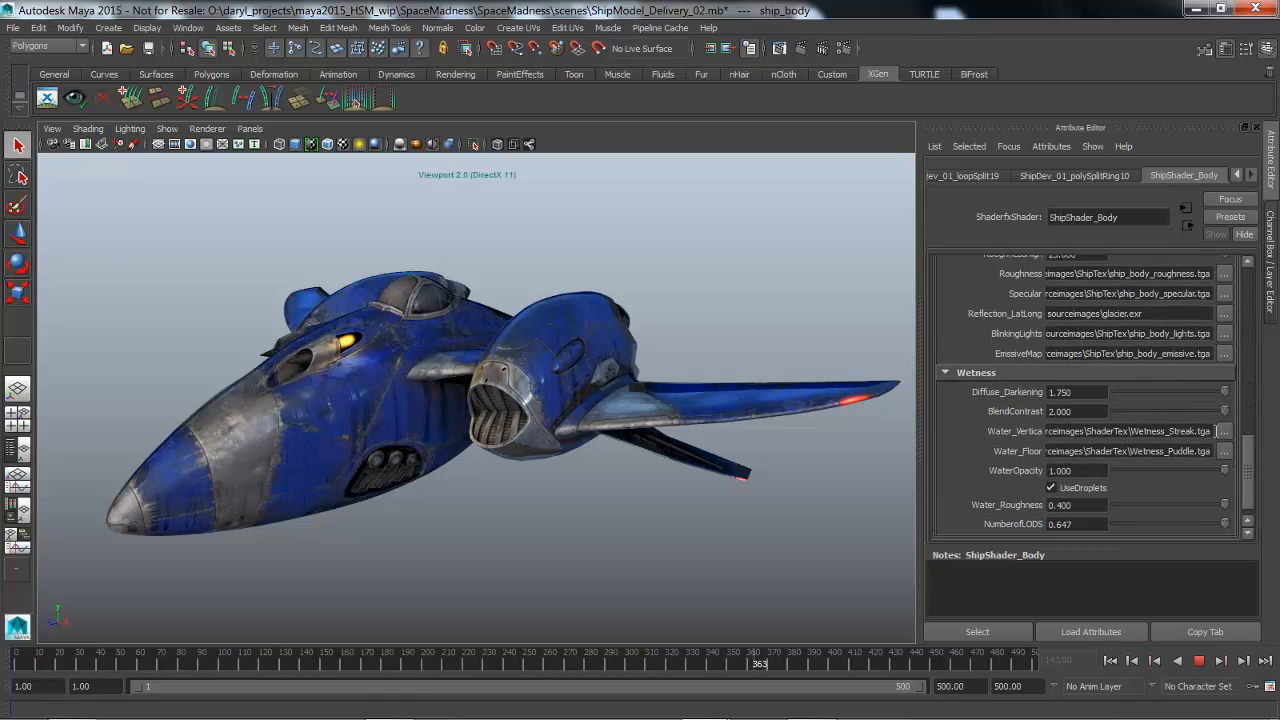
# Set the Wetness BlendContrast of ShipShader_Body to 1.884 and stop the timeline playback
pyautogui.moveTo(1226, 412); pyautogui.dragTo(1170, 417)
pyautogui.moveTo(1169, 411); pyautogui.dragTo(1265, 402)
pyautogui.keyDown('alt'); pyautogui.moveTo(428, 351); pyautogui.dragTo(460, 364); pyautogui.keyUp('alt')
pyautogui.keyDown('alt'); pyautogui.moveTo(458, 365); pyautogui.dragTo(452, 377, button='right'); pyautogui.keyUp('alt')
pyautogui.keyDown('alt'); pyautogui.moveTo(452, 377); pyautogui.dragTo(454, 371); pyautogui.keyUp('alt')
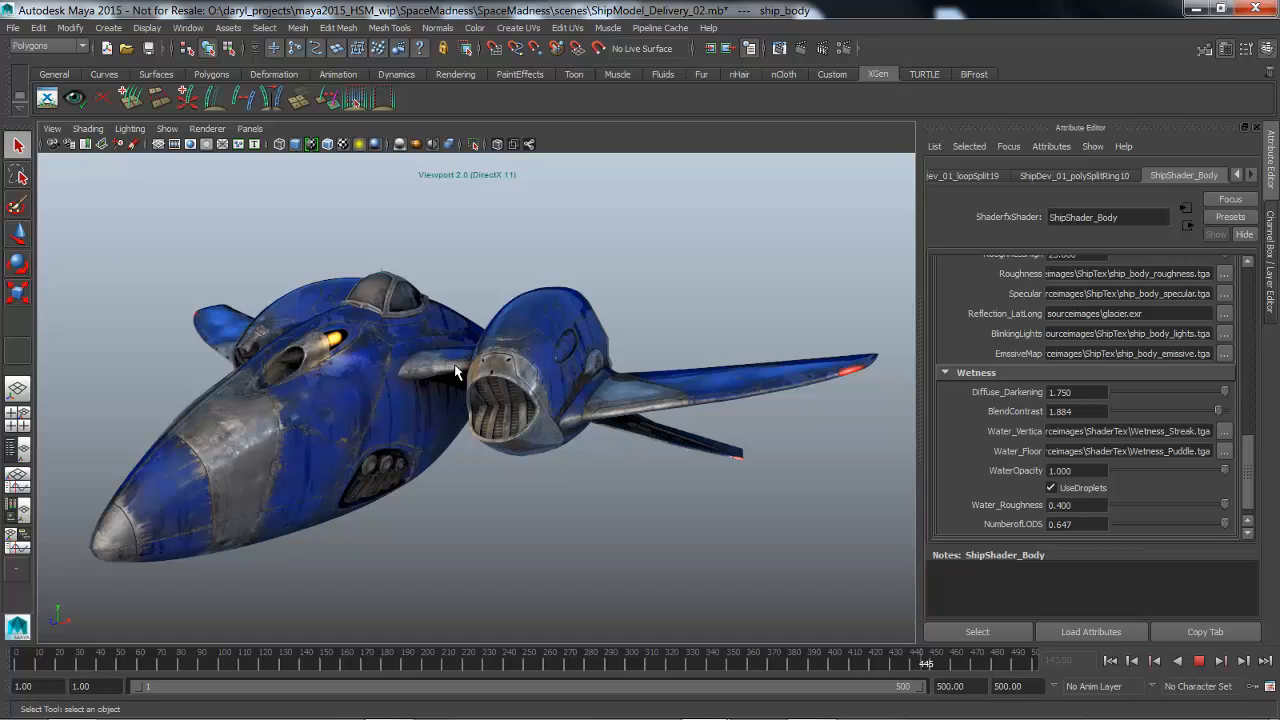
pyautogui.click(1199, 660)
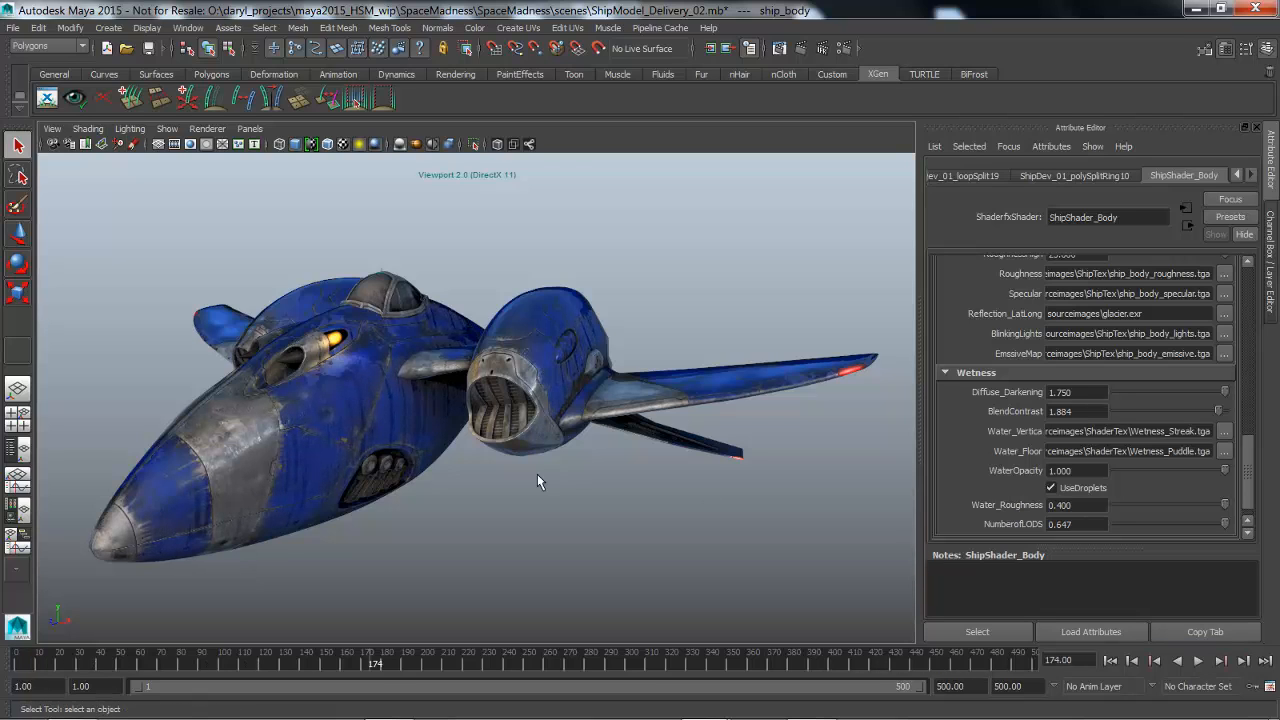